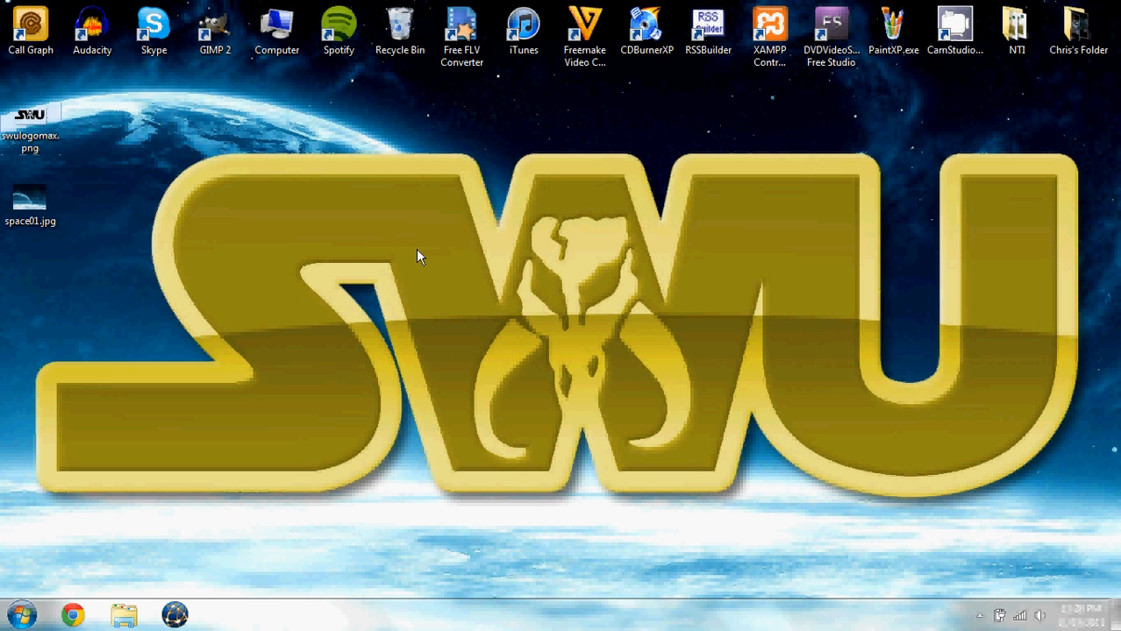
Launch GIMP and open the image space01.jpg from the Desktop folder
{"action": "double_click", "coordinate": [215, 29]}
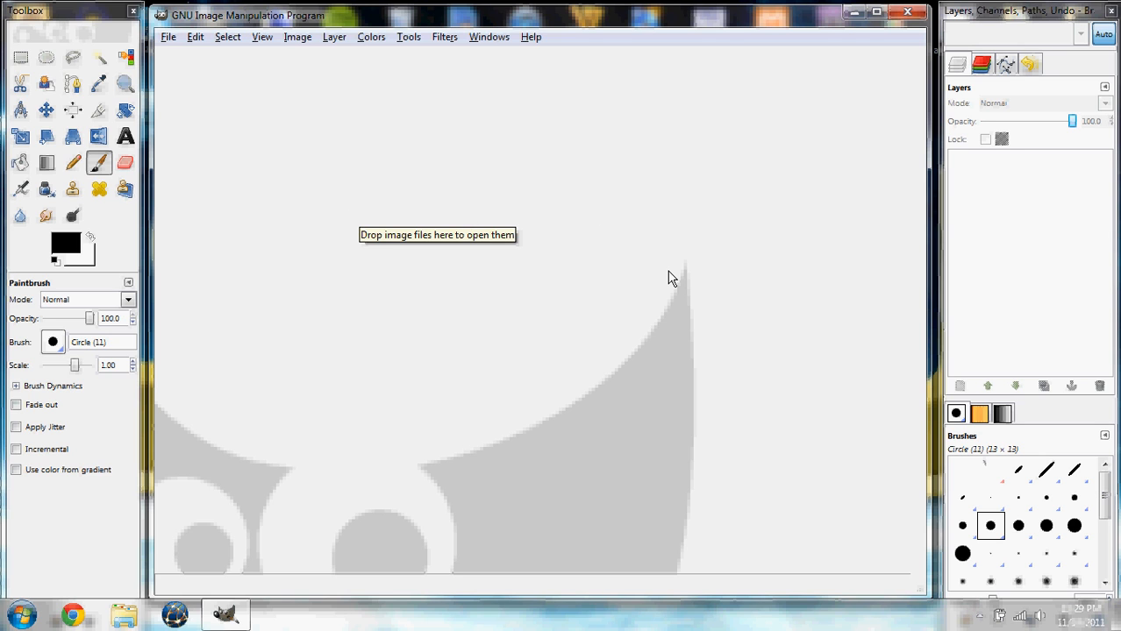
{"action": "left_click", "coordinate": [168, 39]}
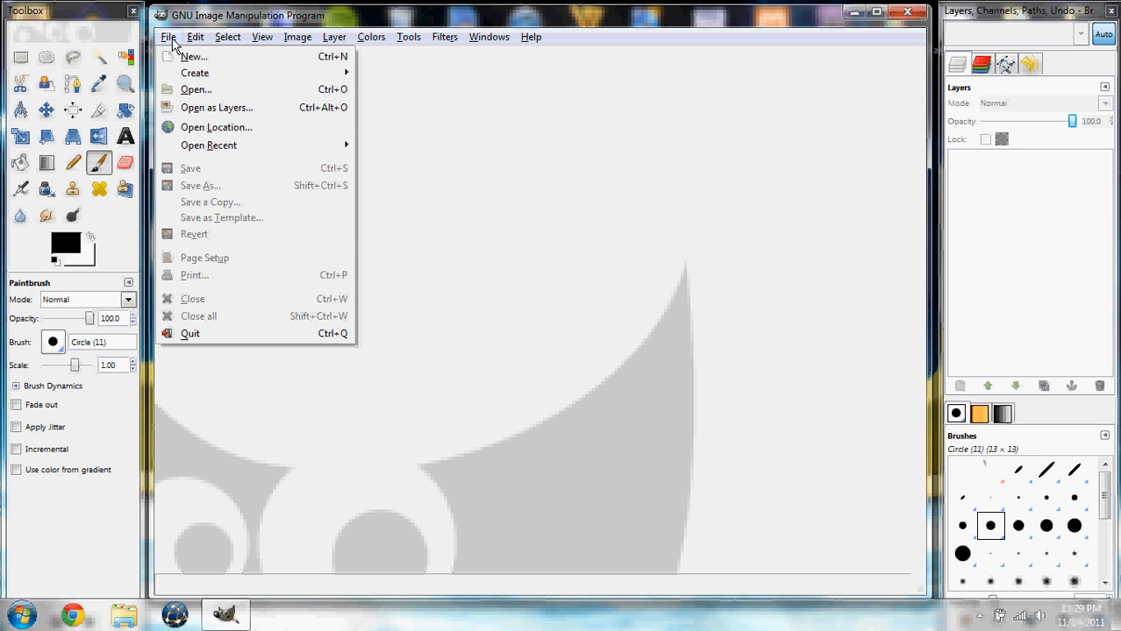
{"action": "left_click", "coordinate": [209, 91]}
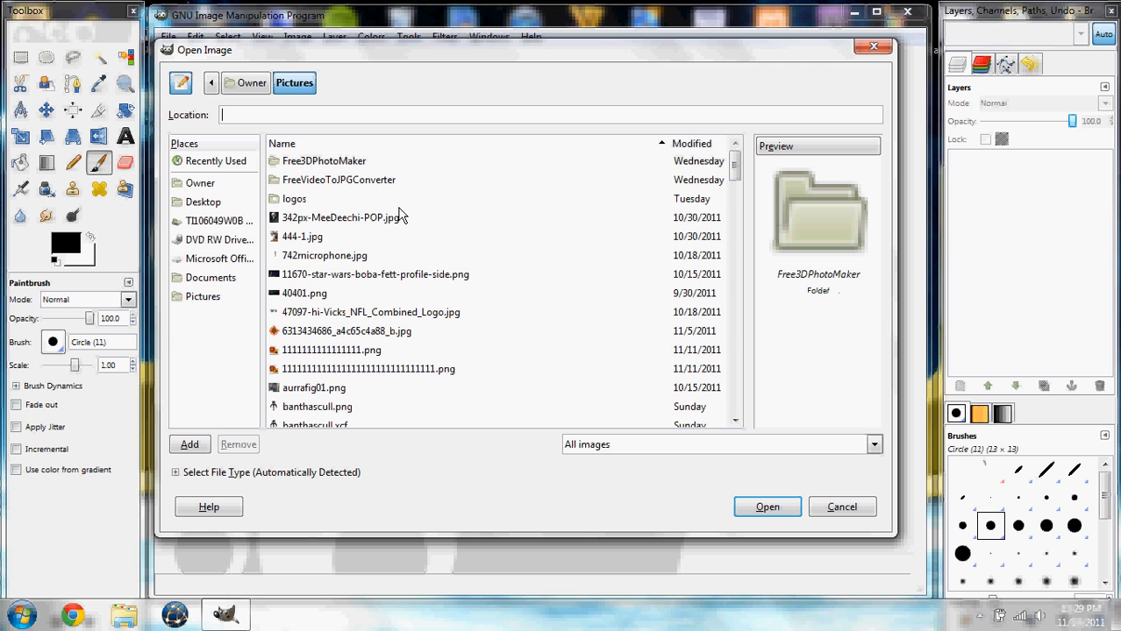
{"action": "left_click", "coordinate": [243, 205]}
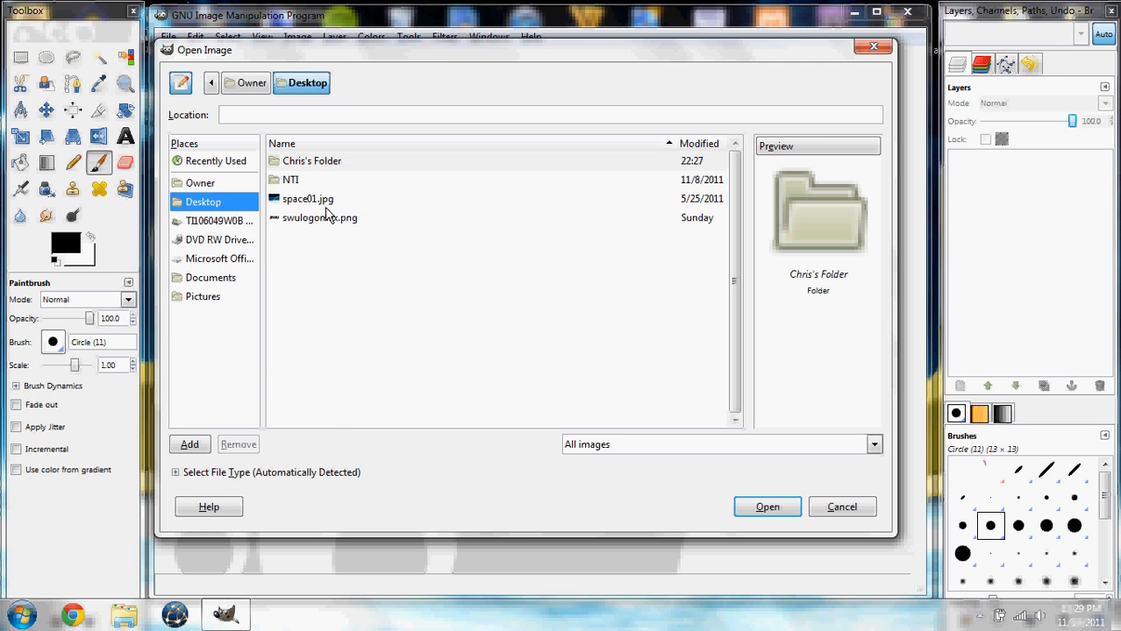
{"action": "double_click", "coordinate": [307, 199]}
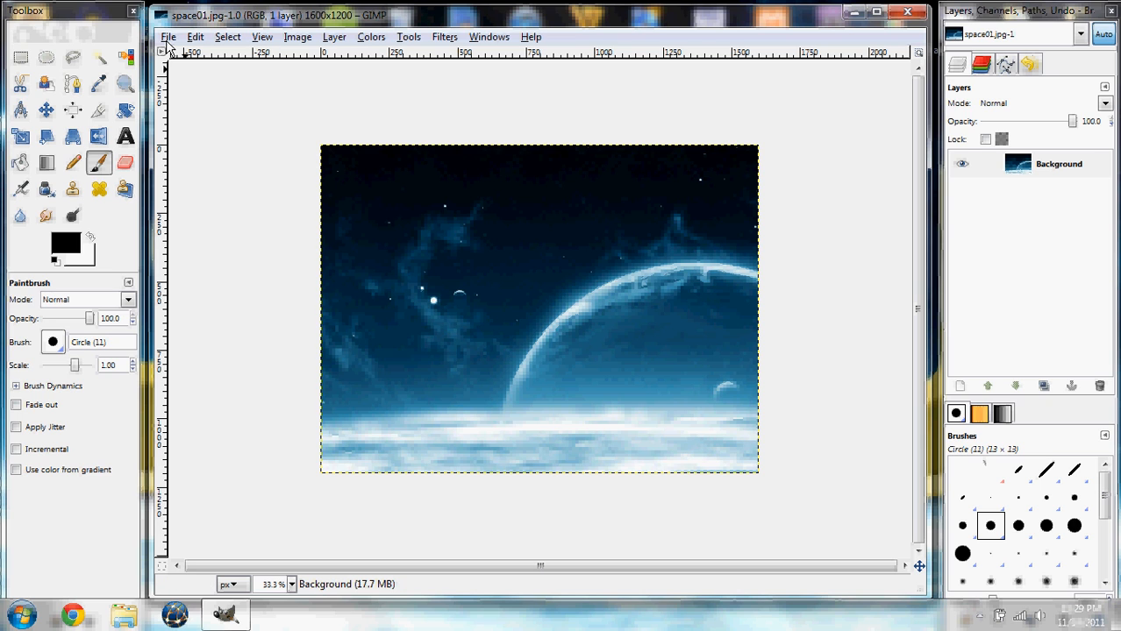
Add swulogomax.png from the Desktop as a new layer over the space background
{"action": "left_click", "coordinate": [168, 39]}
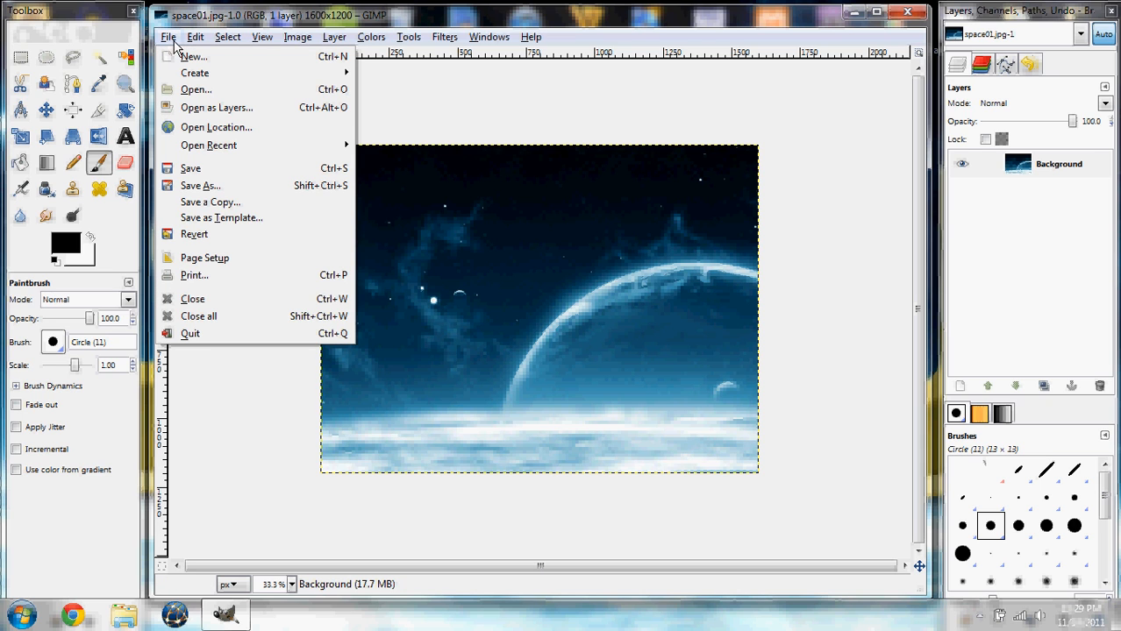
{"action": "left_click", "coordinate": [248, 108]}
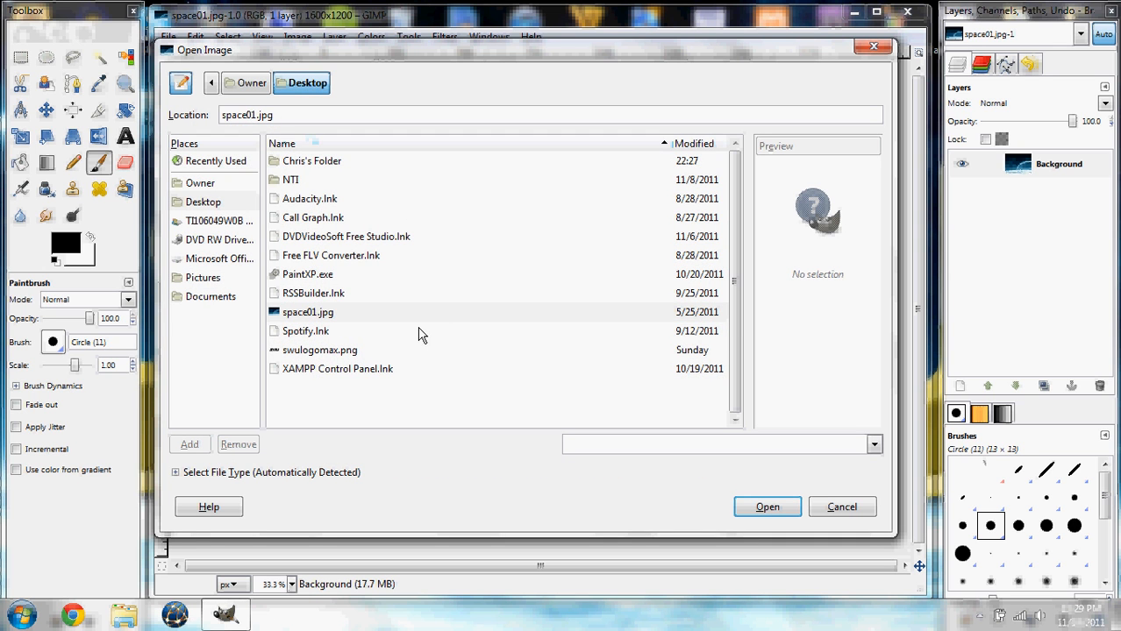
{"action": "double_click", "coordinate": [339, 351]}
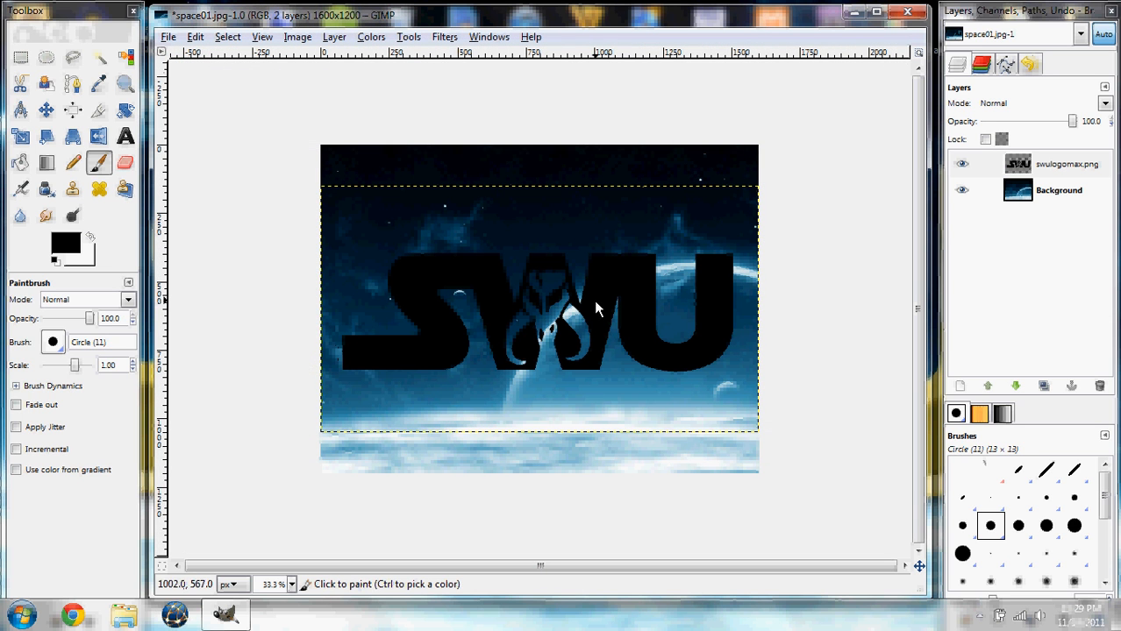
{"action": "left_click", "coordinate": [1032, 192]}
{"action": "left_click", "coordinate": [1029, 166]}
{"action": "left_click", "coordinate": [1028, 189]}
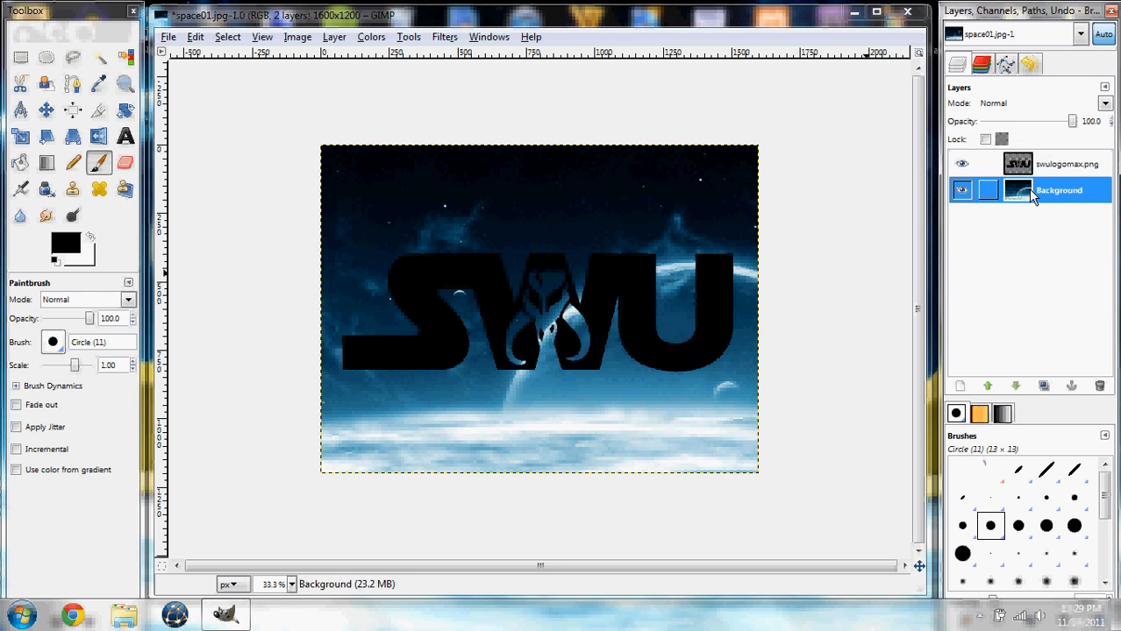
{"action": "left_click", "coordinate": [1028, 168]}
{"action": "left_click", "coordinate": [1029, 185]}
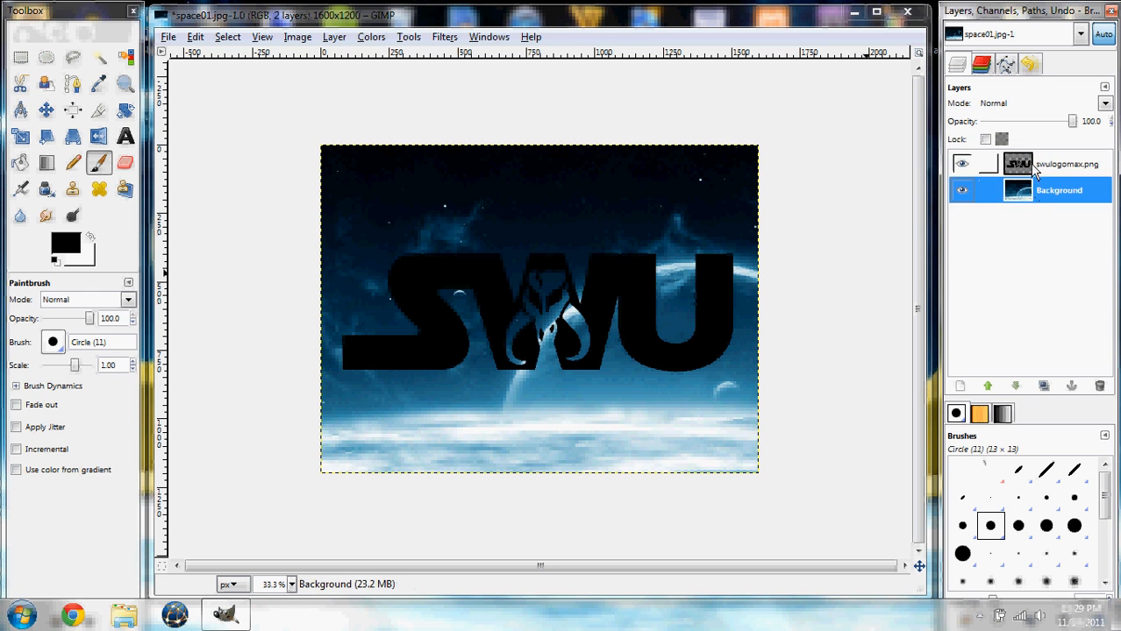
{"action": "left_click", "coordinate": [1030, 171]}
{"action": "left_click", "coordinate": [1033, 179]}
{"action": "left_click", "coordinate": [1029, 165]}
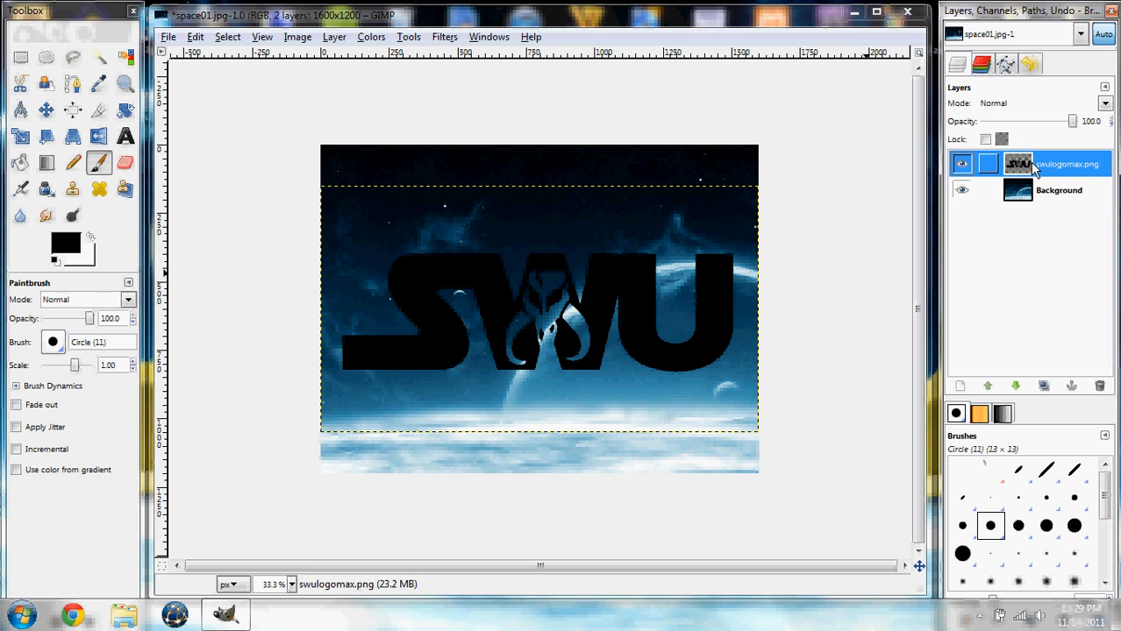
Try to shift the SWU logo layer slightly over the space background with the Move tool
{"action": "left_click", "coordinate": [47, 109]}
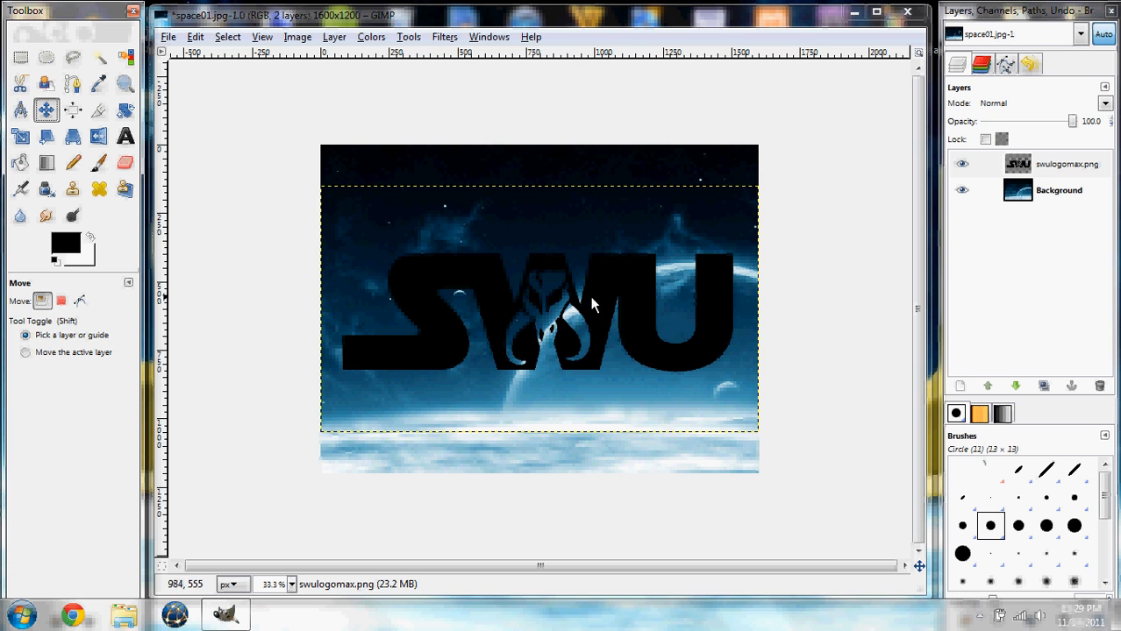
{"action": "mouse_move", "coordinate": [590, 296]}
{"action": "left_mouse_down"}
{"action": "mouse_move", "coordinate": [571, 295]}
{"action": "mouse_move", "coordinate": [541, 260]}
{"action": "mouse_move", "coordinate": [612, 252]}
{"action": "mouse_move", "coordinate": [571, 293]}
{"action": "mouse_move", "coordinate": [599, 296]}
{"action": "left_mouse_up"}
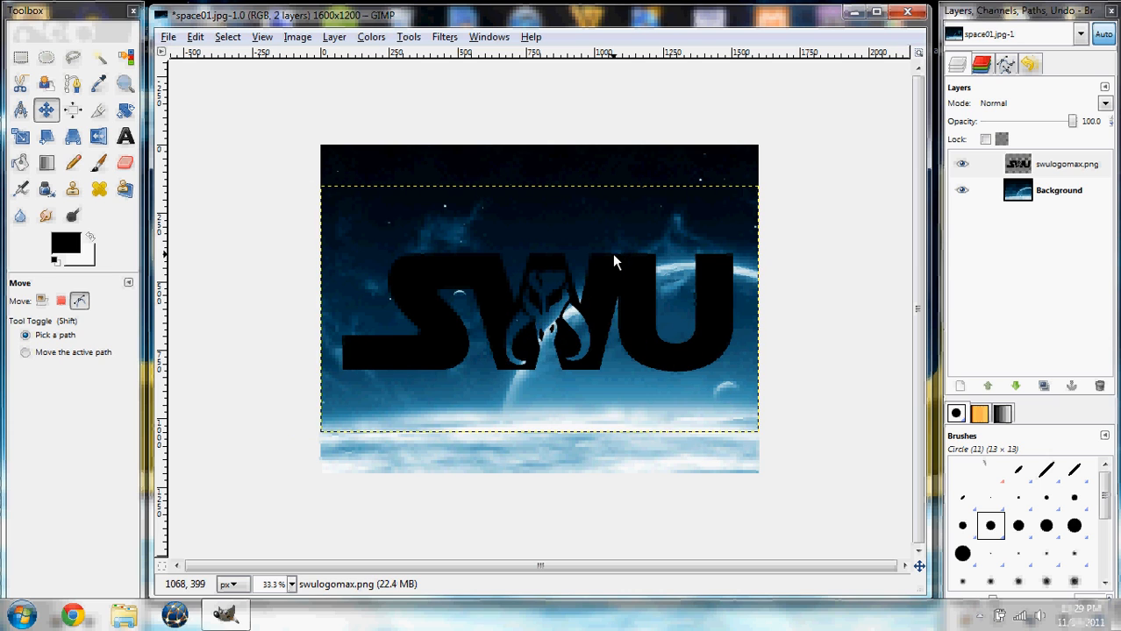
{"action": "key", "text": "alt"}
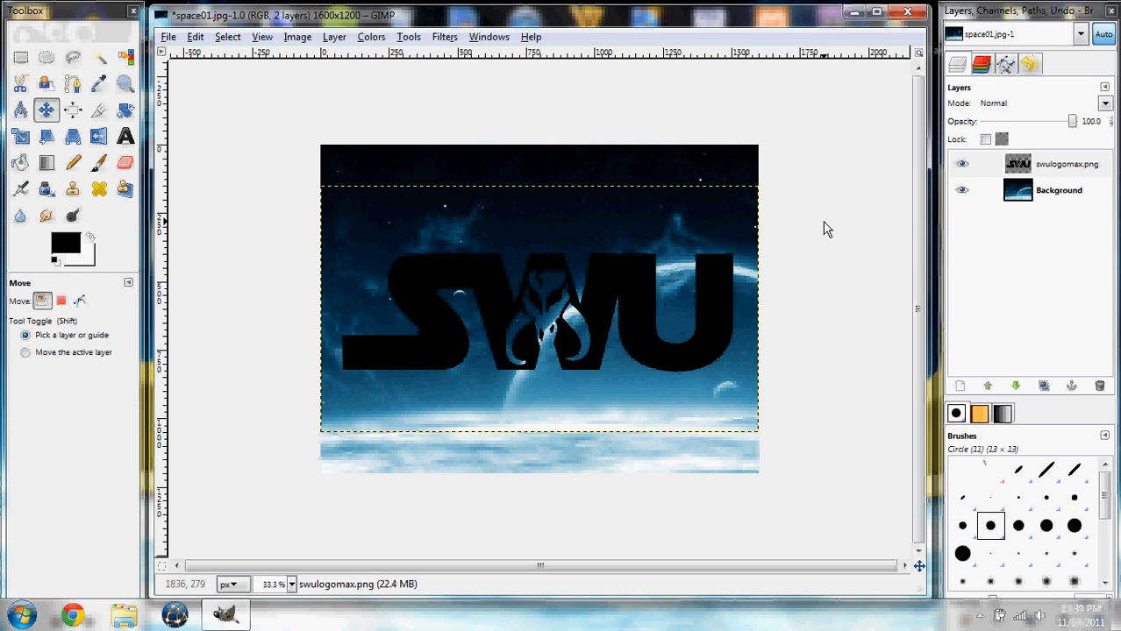
{"action": "key", "text": "alt"}
Save the two-layer image to the Desktop in GIMP's native format as mylogo.xcf
{"action": "key", "text": "plus"}
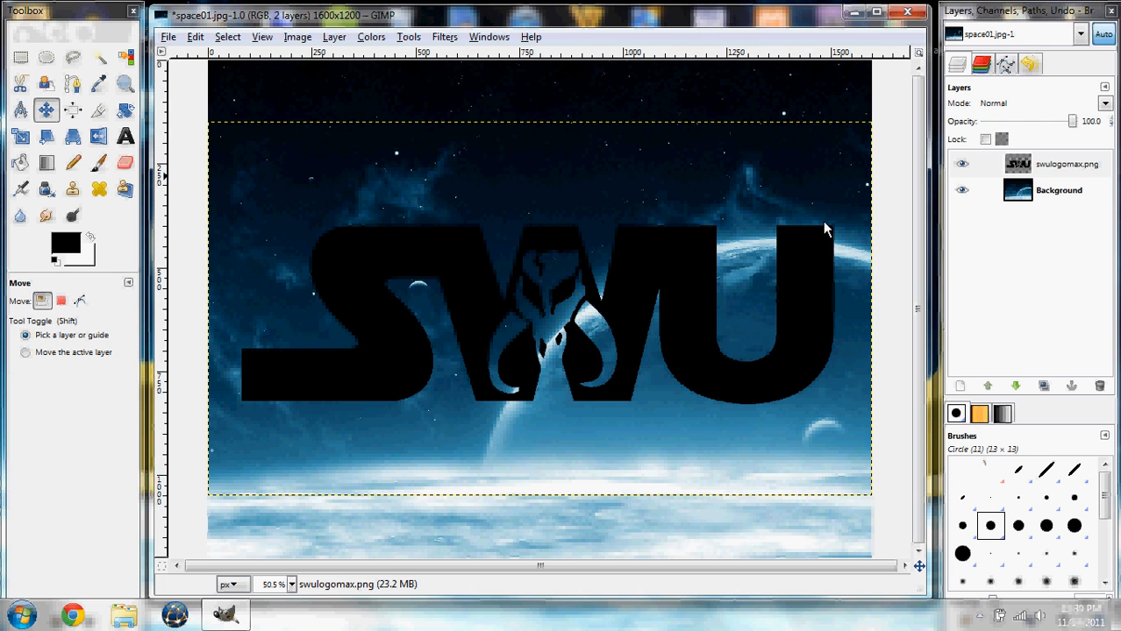
{"action": "left_click", "coordinate": [168, 36]}
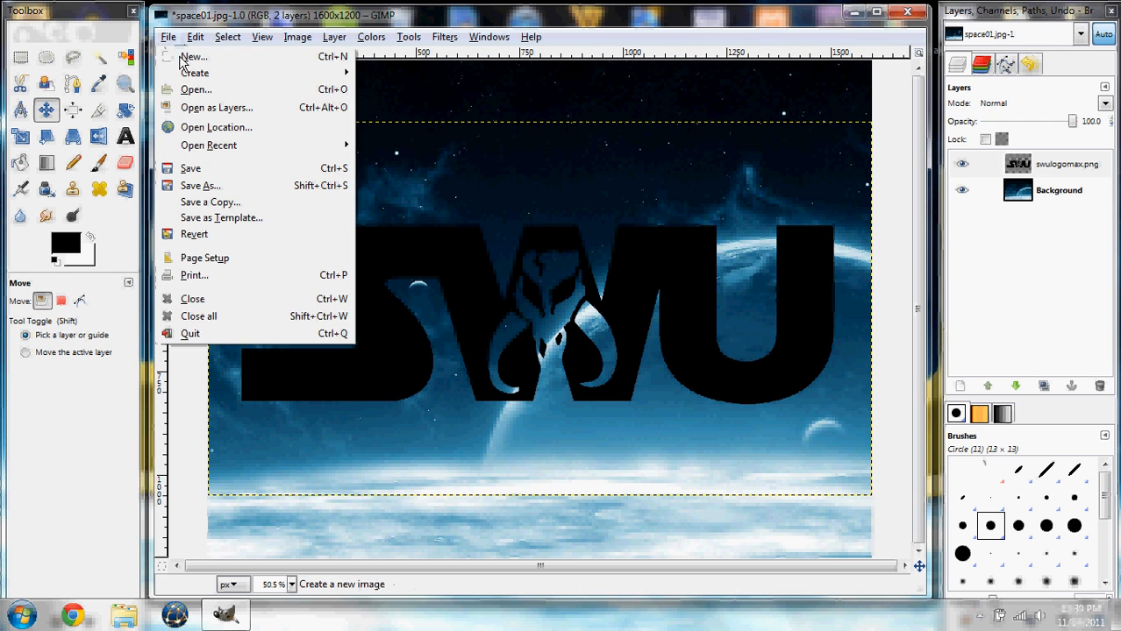
{"action": "left_click", "coordinate": [226, 188]}
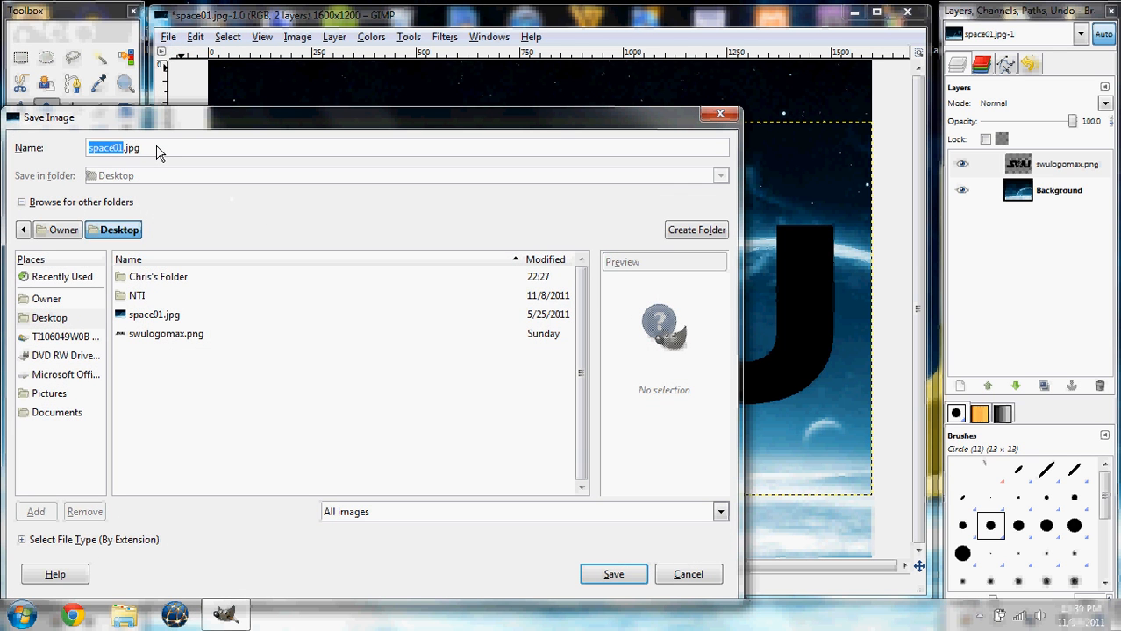
{"action": "left_click", "coordinate": [157, 151]}
{"action": "key", "text": "BackSpace"}
{"action": "key", "text": "BackSpace"}
{"action": "key", "text": "BackSpace"}
{"action": "key", "text": "BackSpace"}
{"action": "key", "text": "BackSpace"}
{"action": "key", "text": "BackSpace"}
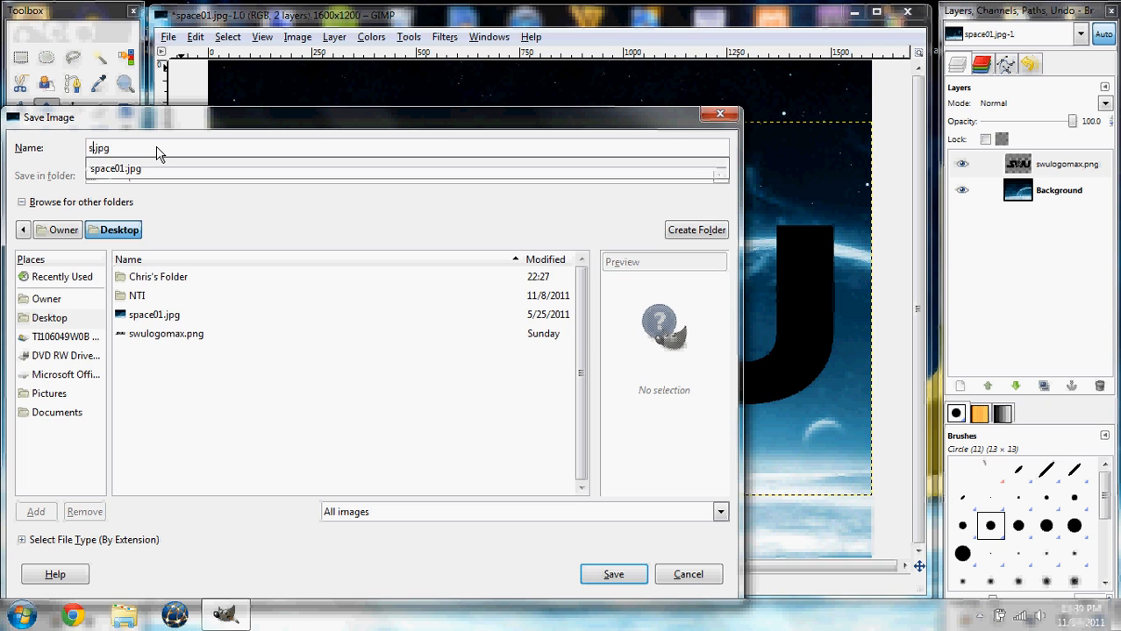
{"action": "type", "text": "my"}
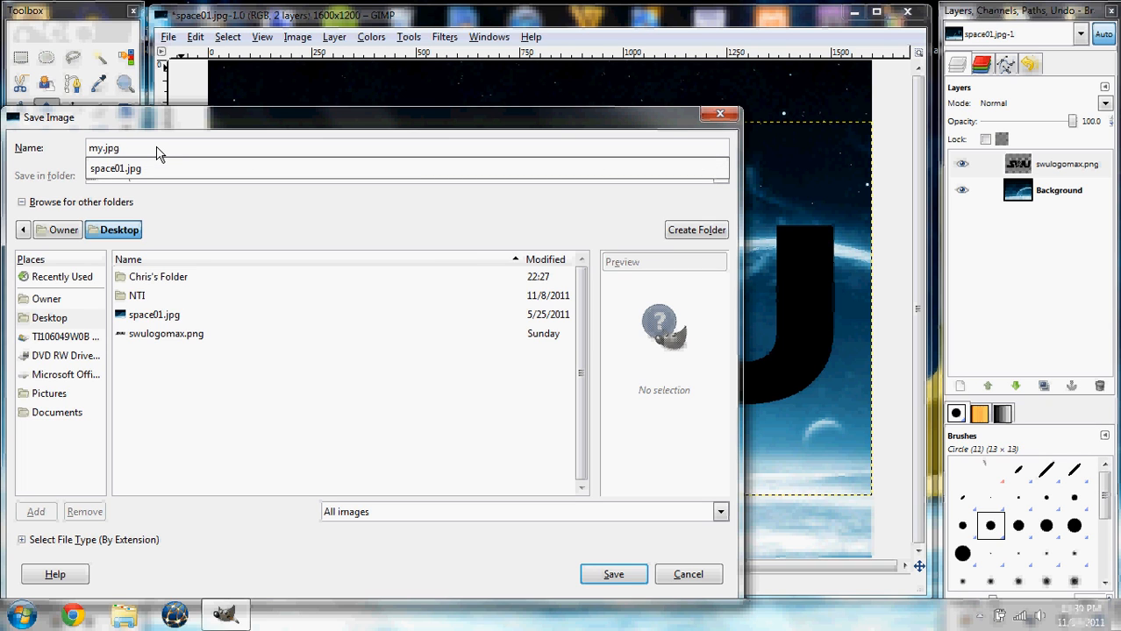
{"action": "type", "text": "logo"}
{"action": "key", "text": "BackSpace"}
{"action": "key", "text": "BackSpace"}
{"action": "key", "text": "BackSpace"}
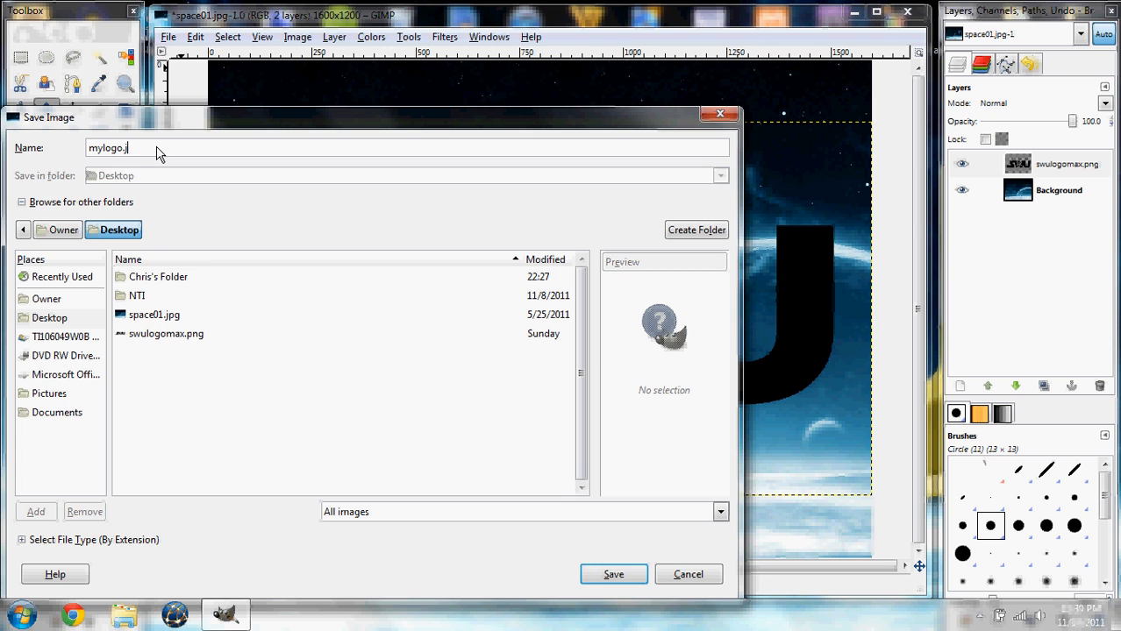
{"action": "type", "text": "x"}
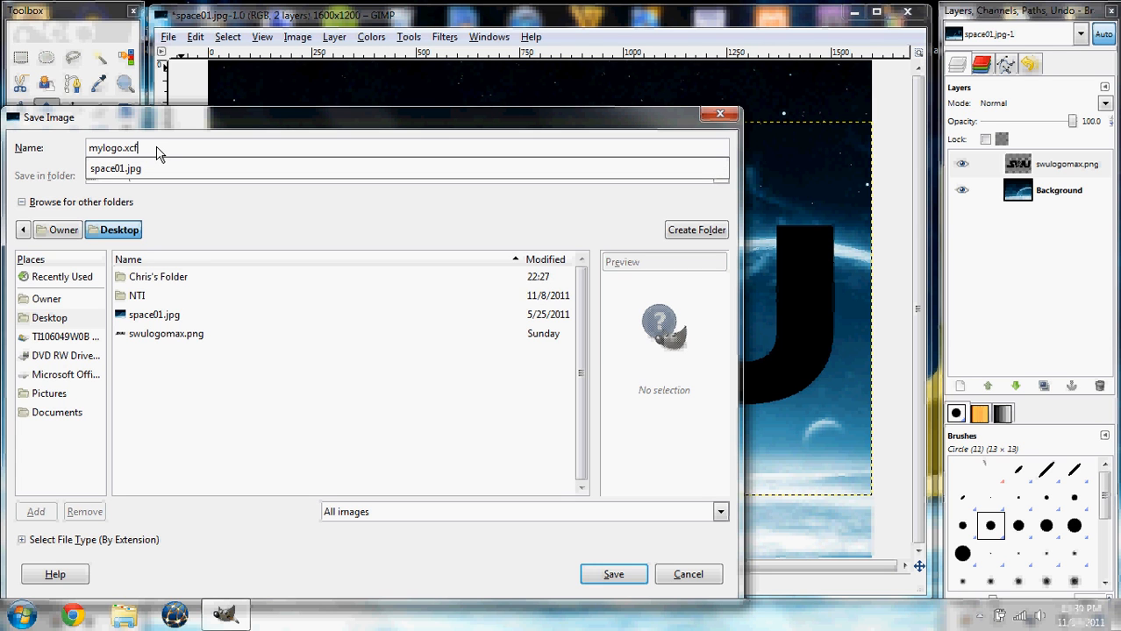
{"action": "type", "text": "cf"}
{"action": "key", "text": "Return"}
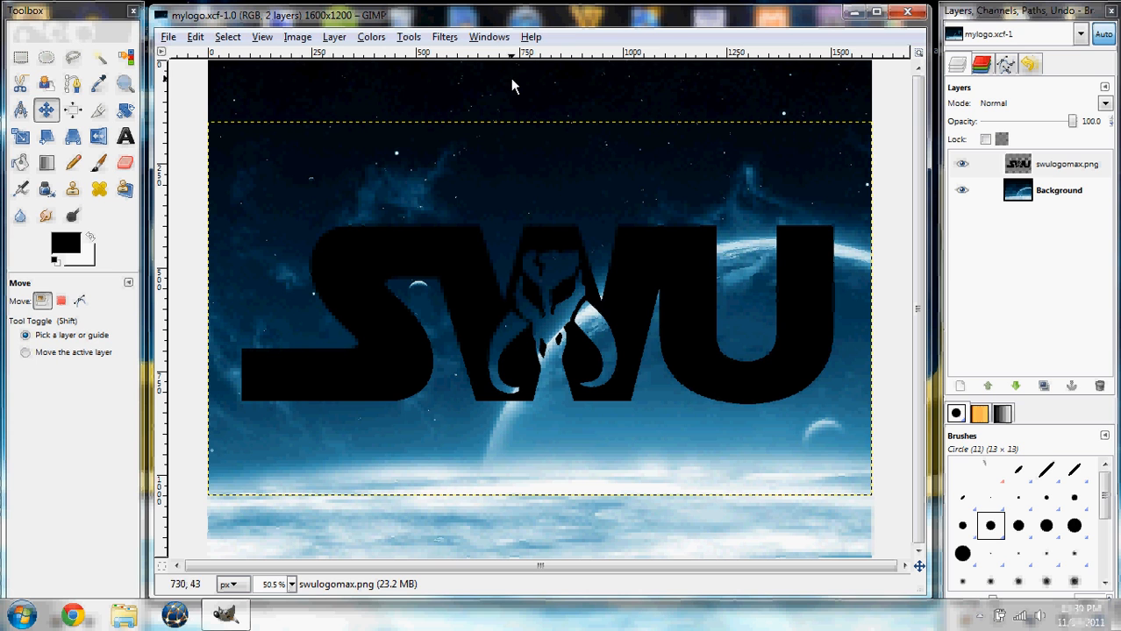
Resize the canvas to 1600 × 900 pixels with width and height unlinked, shifting the image upward in the preview to centre the logo vertically
{"action": "left_click", "coordinate": [290, 40]}
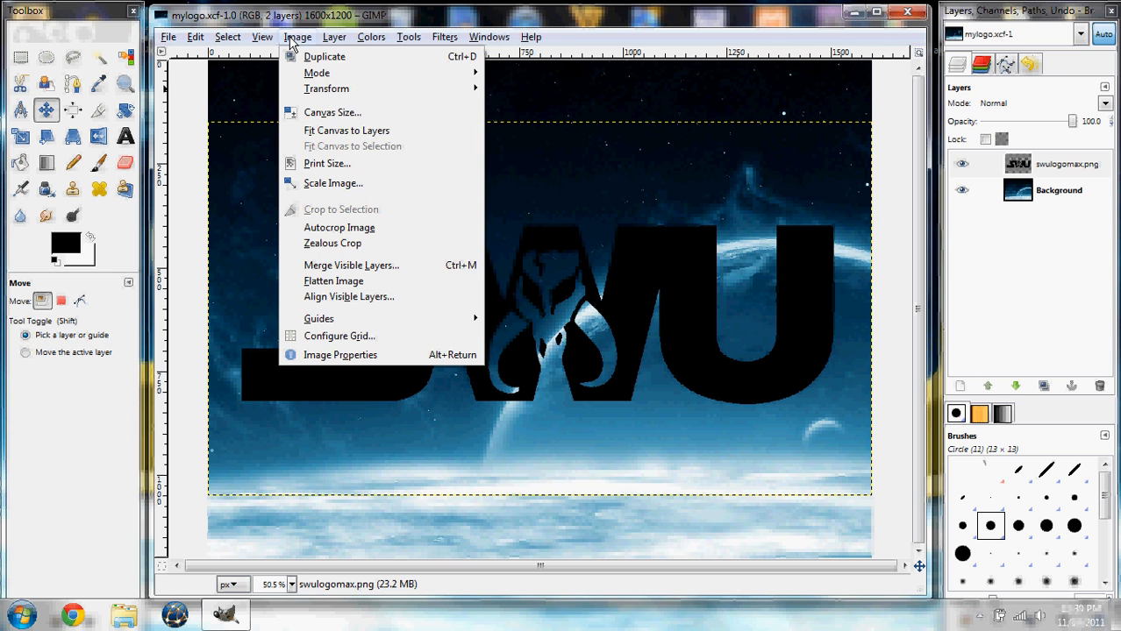
{"action": "left_click", "coordinate": [324, 113]}
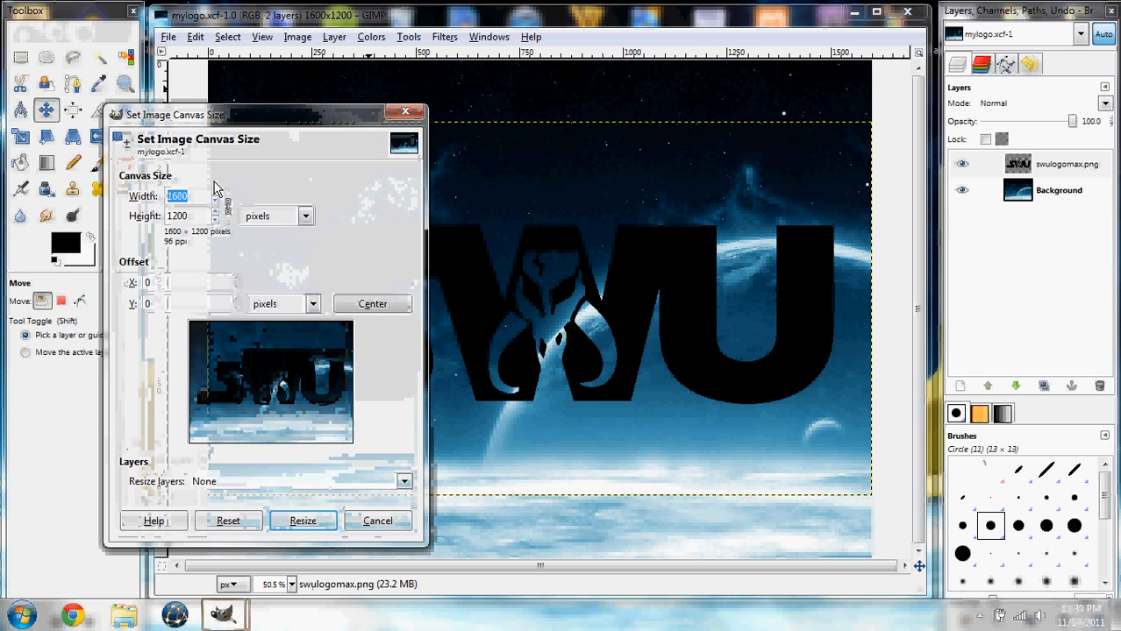
{"action": "left_click", "coordinate": [193, 220]}
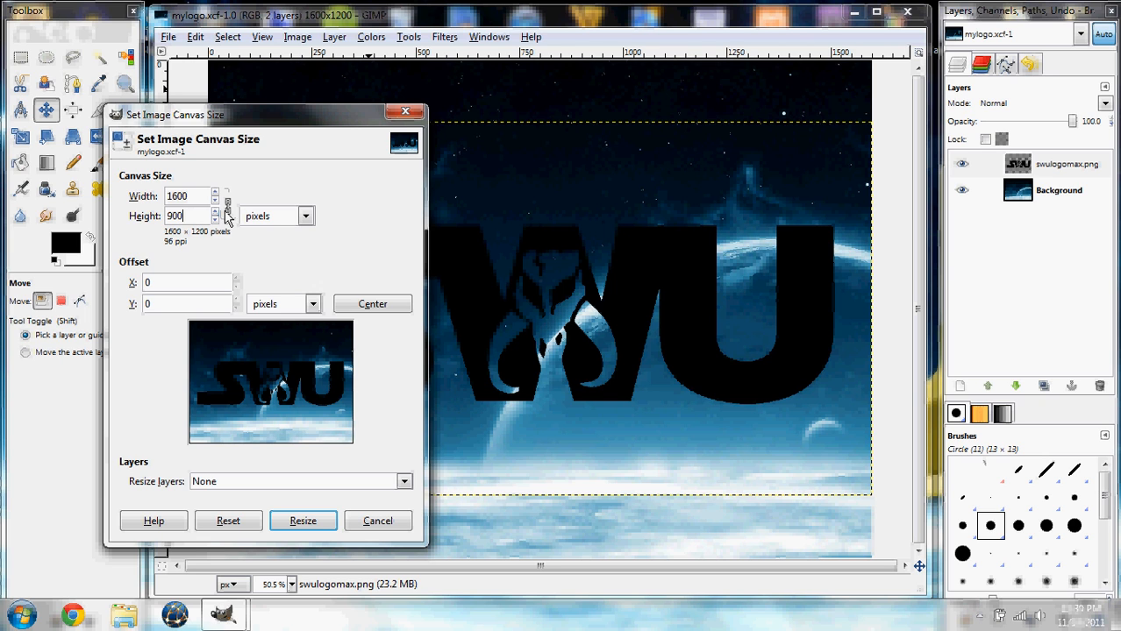
{"action": "left_click", "coordinate": [227, 209]}
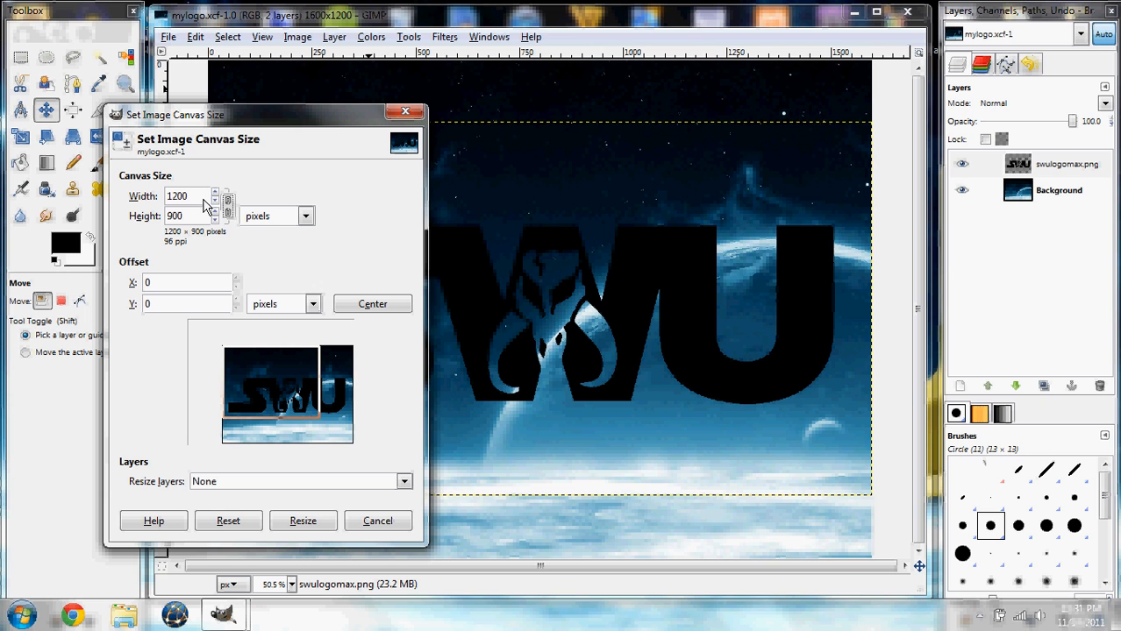
{"action": "left_click", "coordinate": [203, 200]}
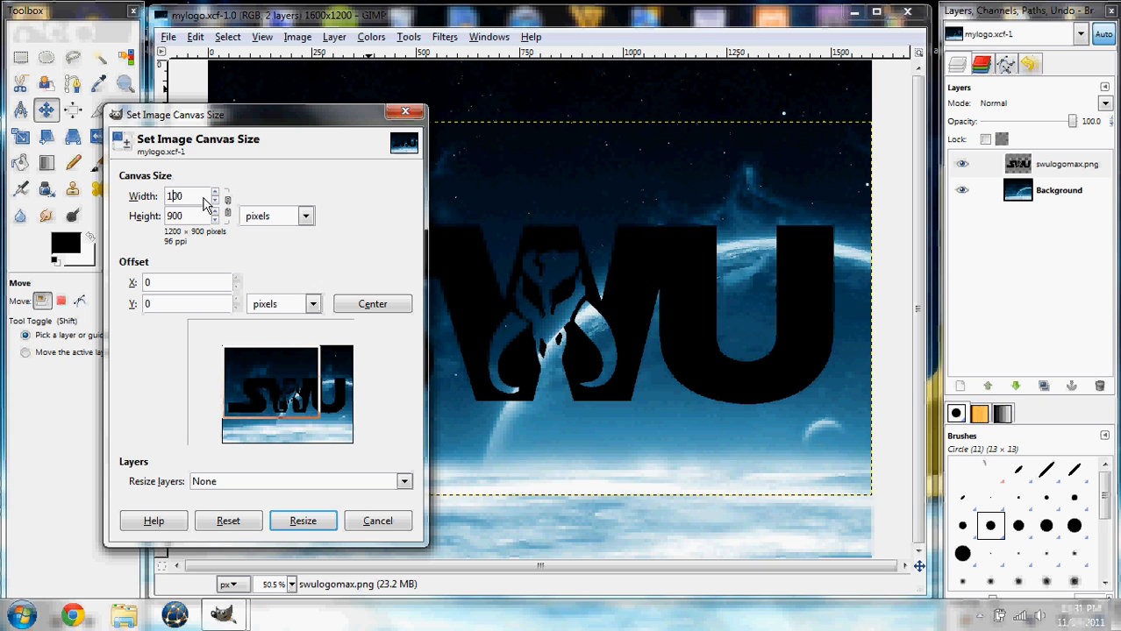
{"action": "type", "text": "6"}
{"action": "left_click", "coordinate": [199, 219]}
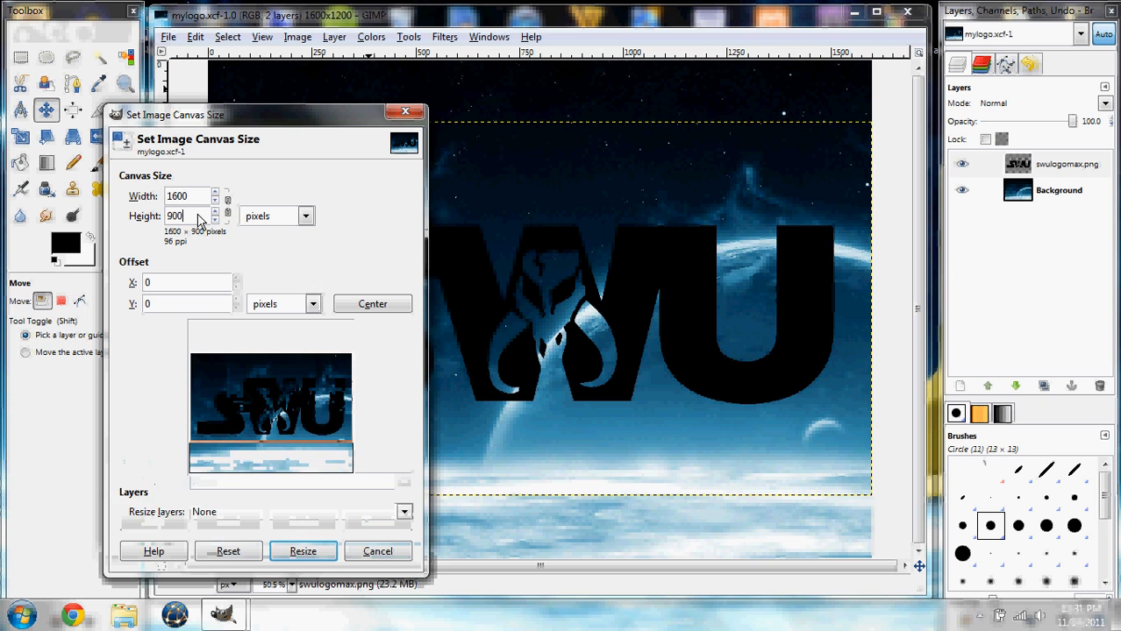
{"action": "mouse_move", "coordinate": [279, 407]}
{"action": "left_mouse_down"}
{"action": "mouse_move", "coordinate": [277, 386]}
{"action": "mouse_move", "coordinate": [277, 399]}
{"action": "left_mouse_up"}
{"action": "left_click", "coordinate": [326, 549]}
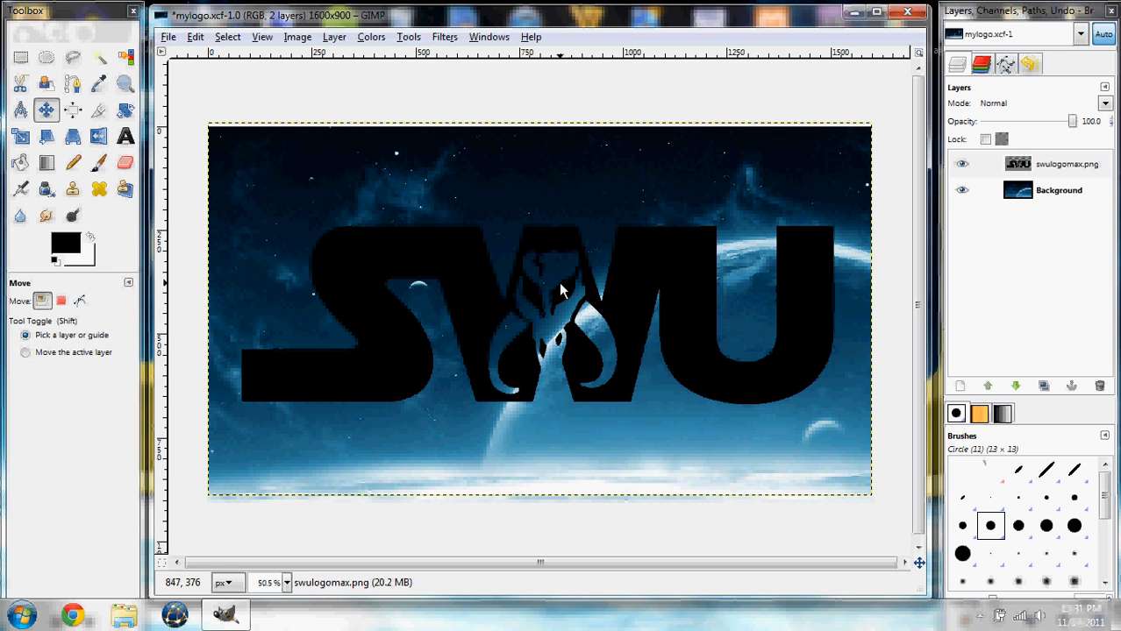
Fit the swulogomax.png layer to the image size and save the file
{"action": "right_click", "coordinate": [1042, 168]}
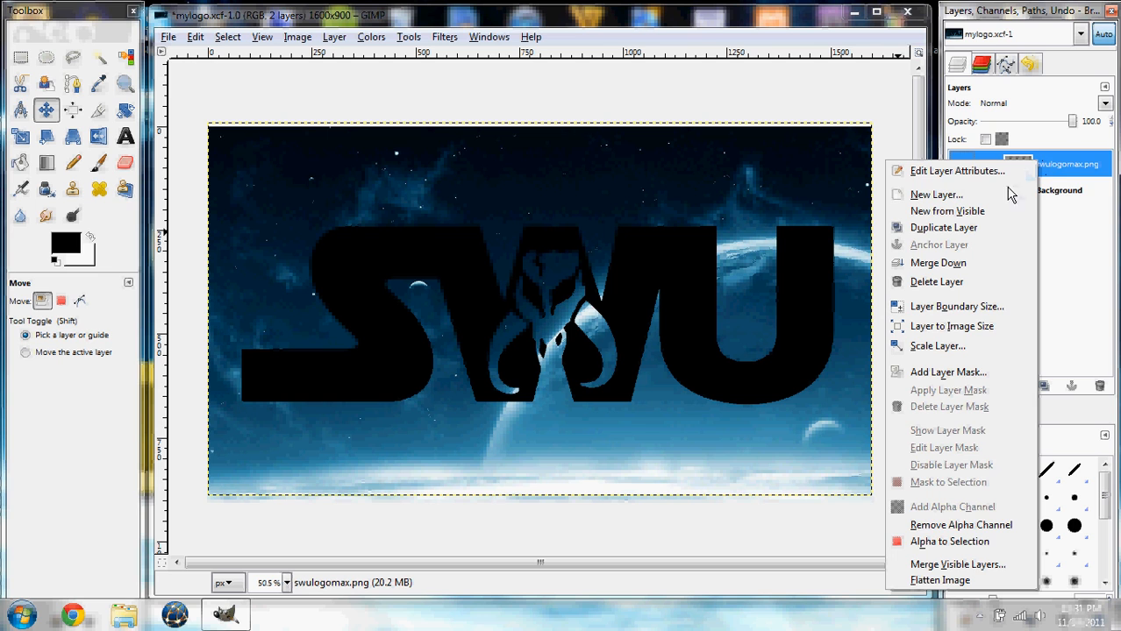
{"action": "left_click", "coordinate": [972, 329]}
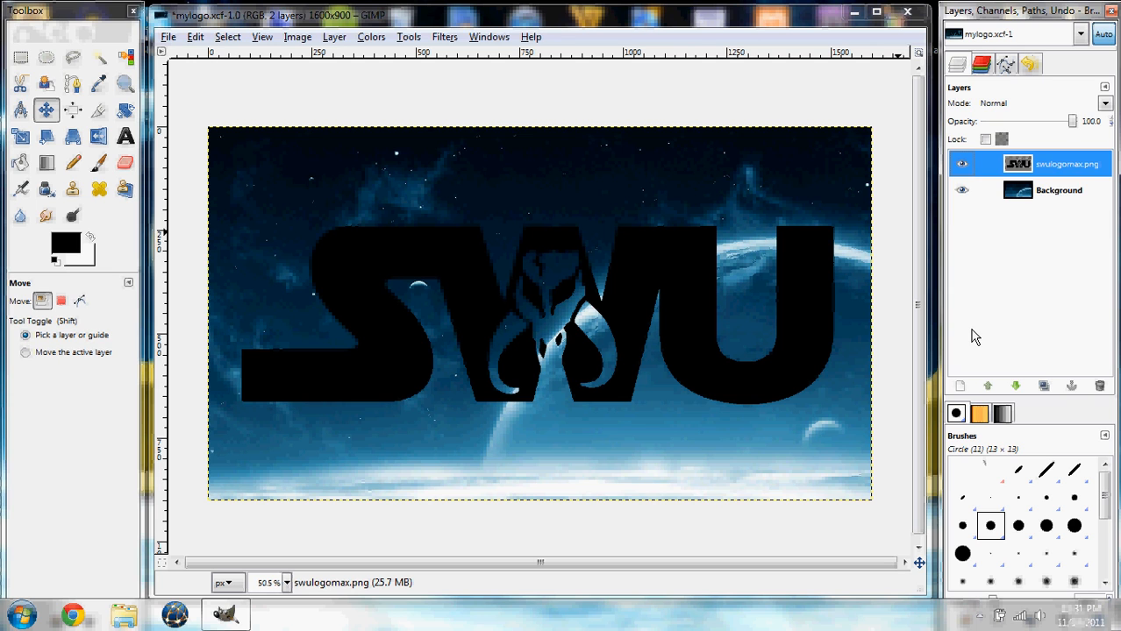
{"action": "key", "text": "ctrl+s"}
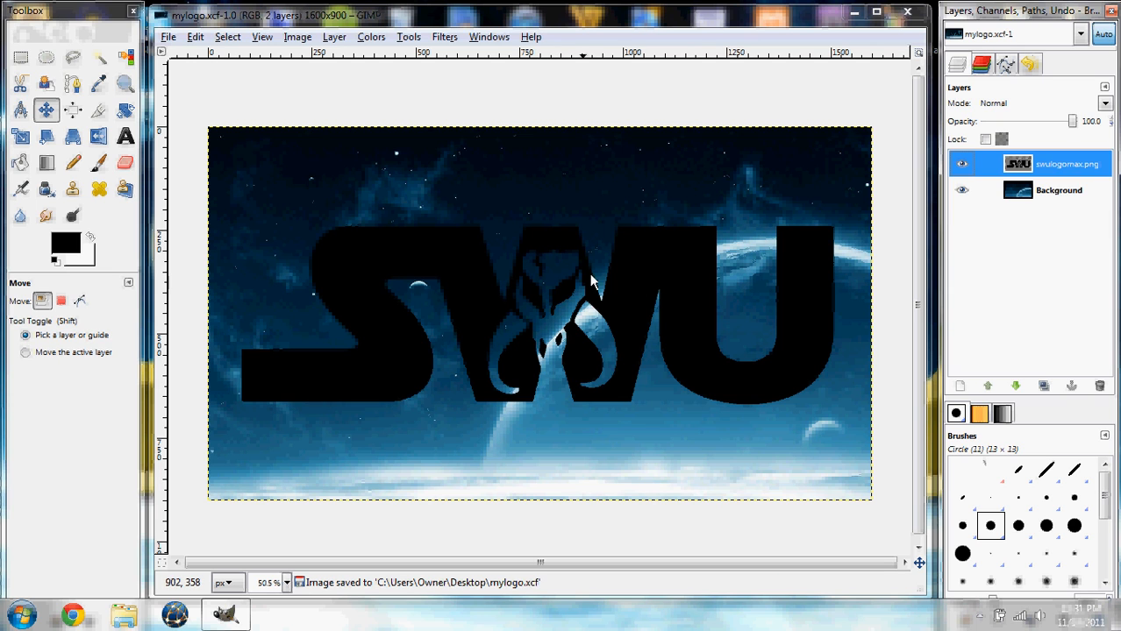
Select the swulogomax.png logo's shape from its alpha and grow the selection by 25 pixels
{"action": "right_click", "coordinate": [1028, 171]}
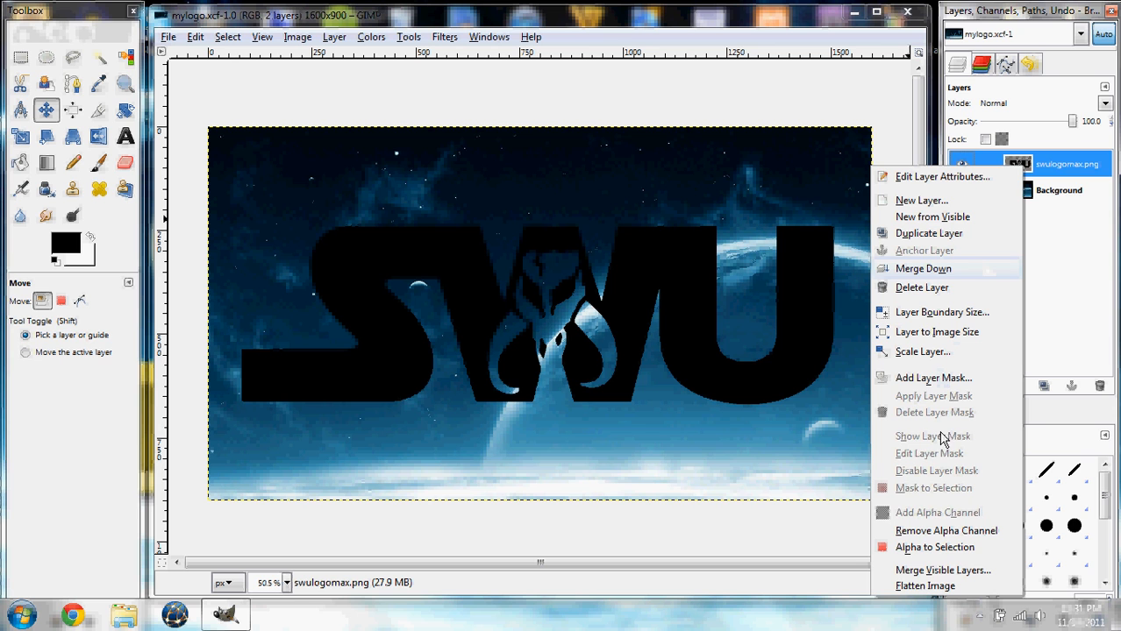
{"action": "left_click", "coordinate": [930, 547]}
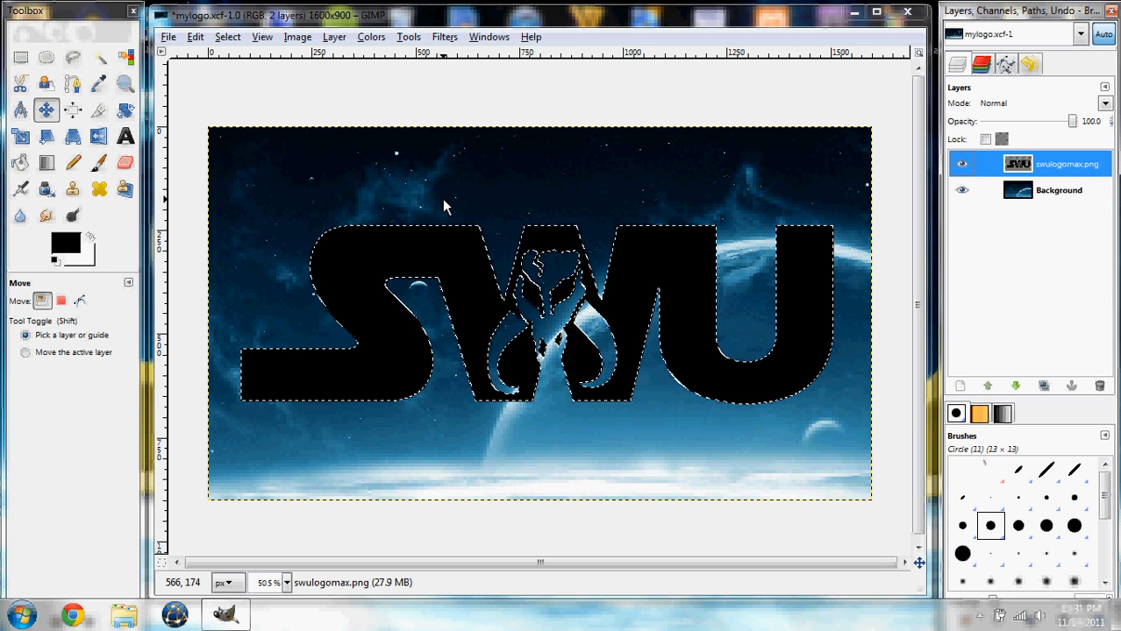
{"action": "left_click", "coordinate": [226, 39]}
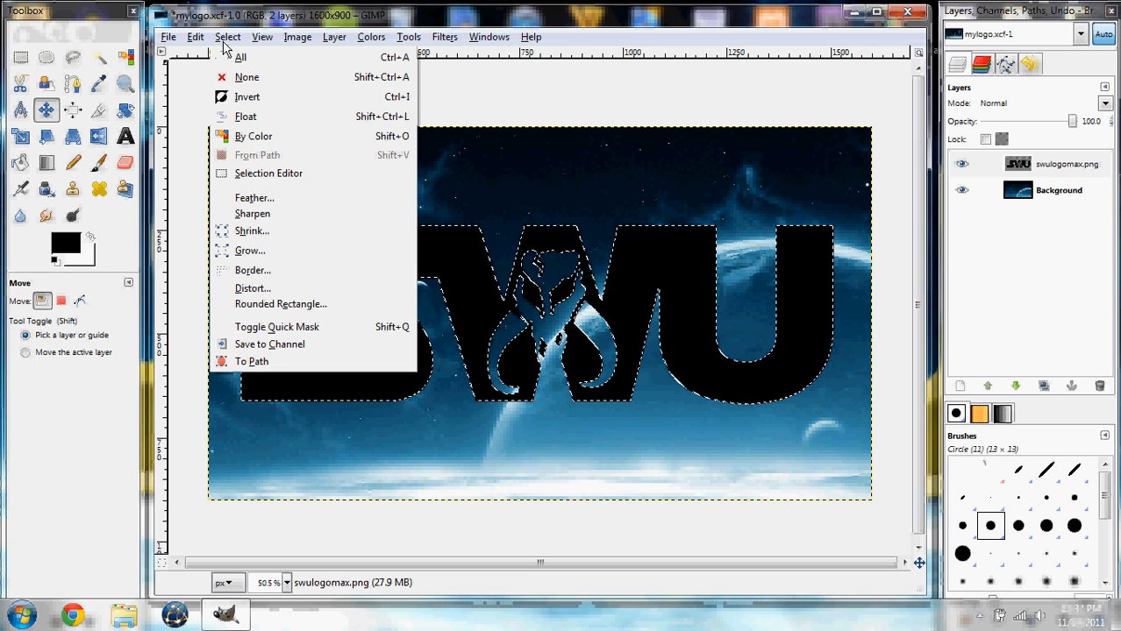
{"action": "left_click", "coordinate": [250, 251]}
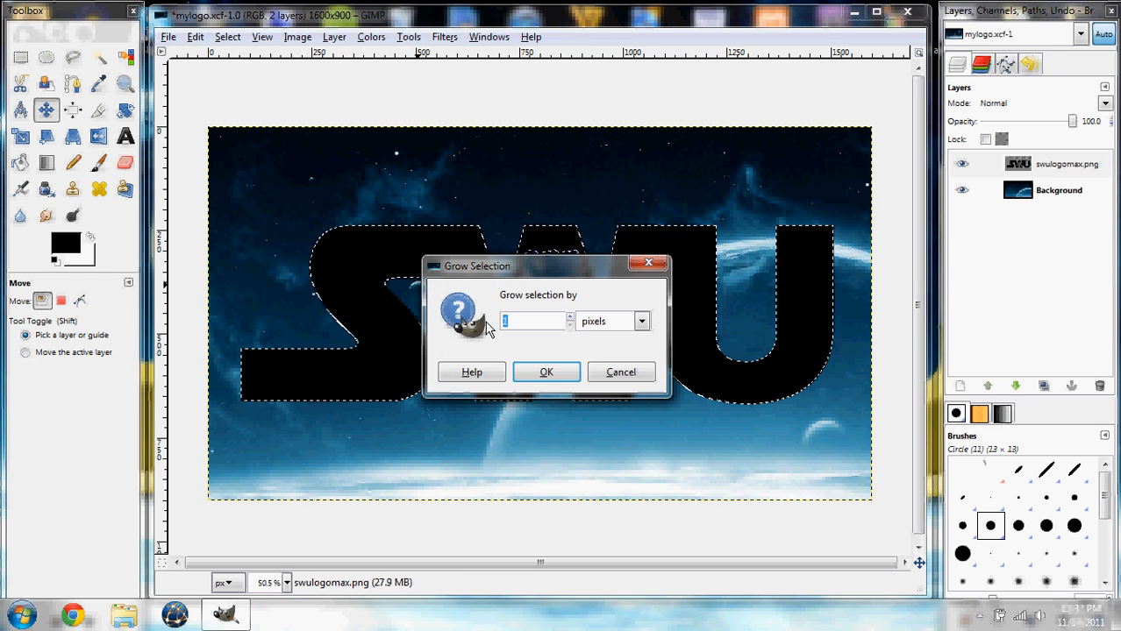
{"action": "type", "text": "2"}
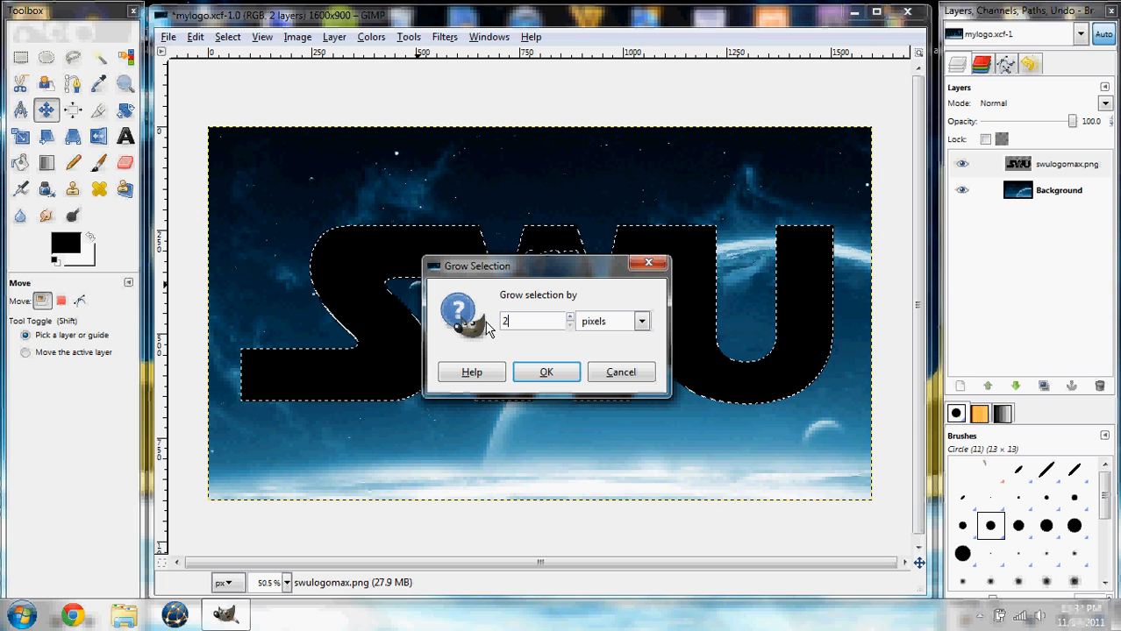
{"action": "type", "text": "5"}
{"action": "left_click", "coordinate": [535, 372]}
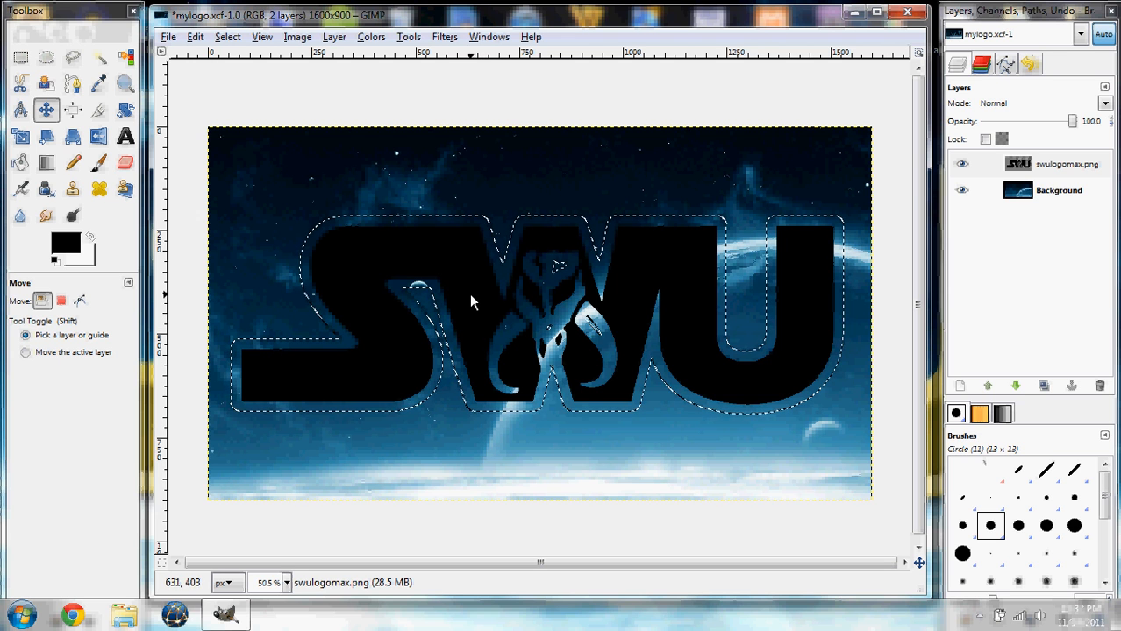
Add a new 1600 × 900 pixel layer filled with transparency
{"action": "left_click", "coordinate": [339, 38]}
{"action": "left_click", "coordinate": [351, 57]}
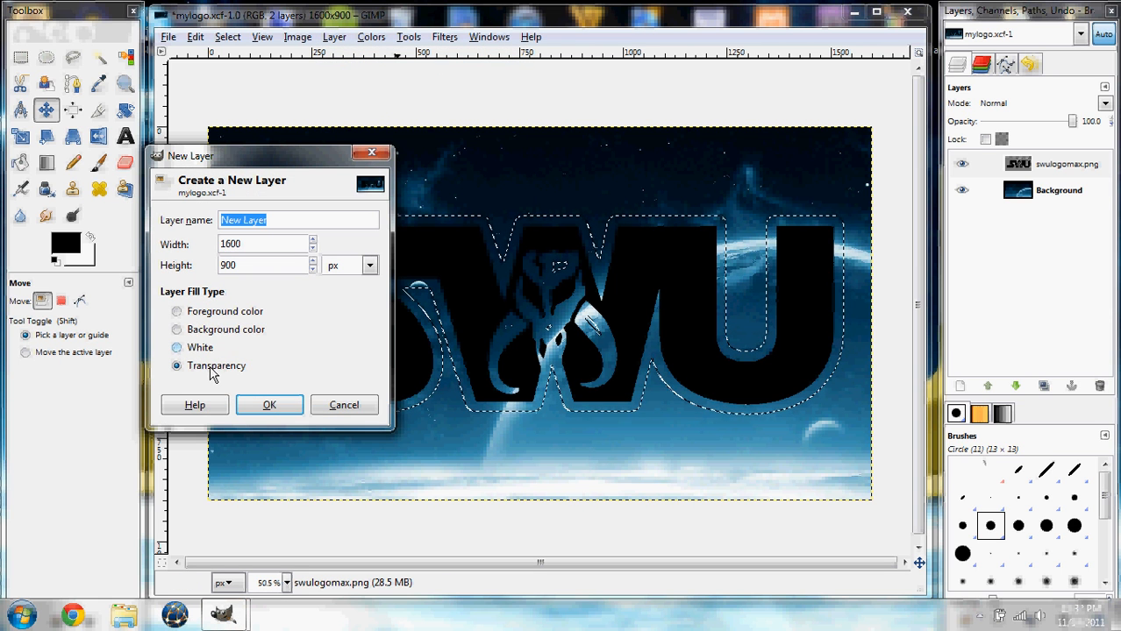
{"action": "left_click", "coordinate": [265, 405]}
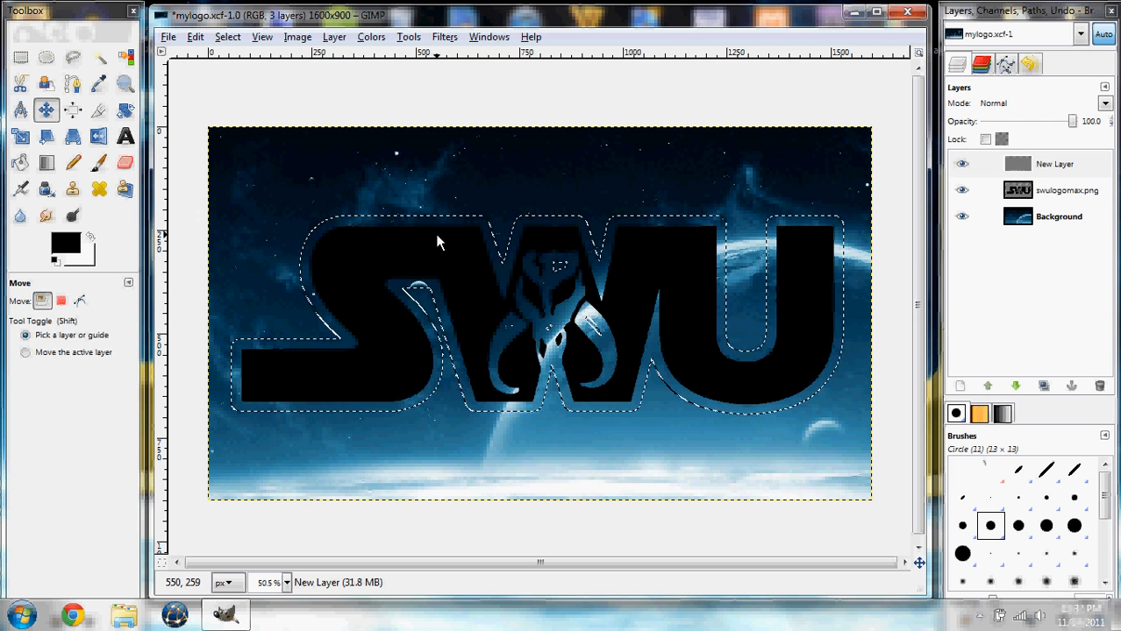
Fill the grown logo selection with solid white on the new layer using short Blend tool gradients, and clear the selection
{"action": "left_click", "coordinate": [1057, 166]}
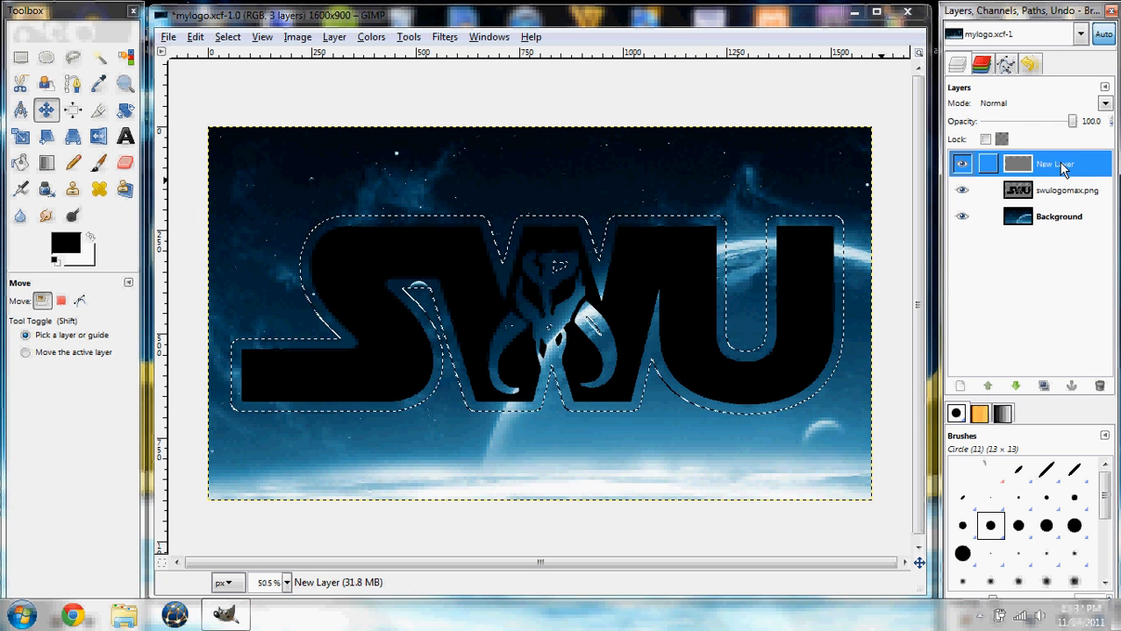
{"action": "left_click", "coordinate": [49, 164]}
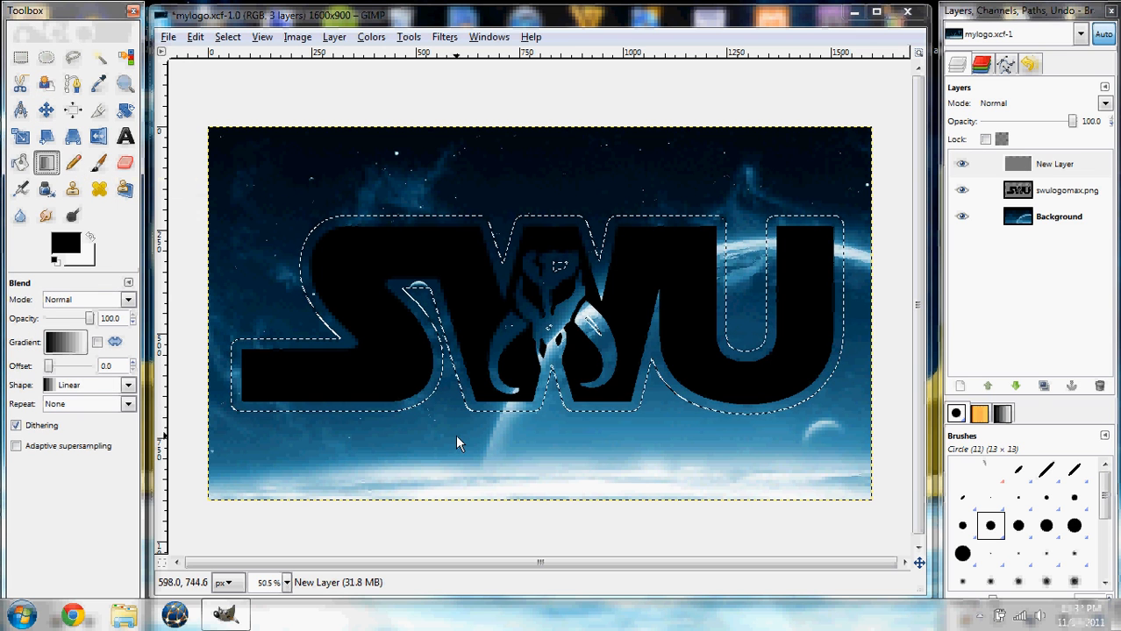
{"action": "left_click_drag", "start_coordinate": [456, 434], "coordinate": [448, 424]}
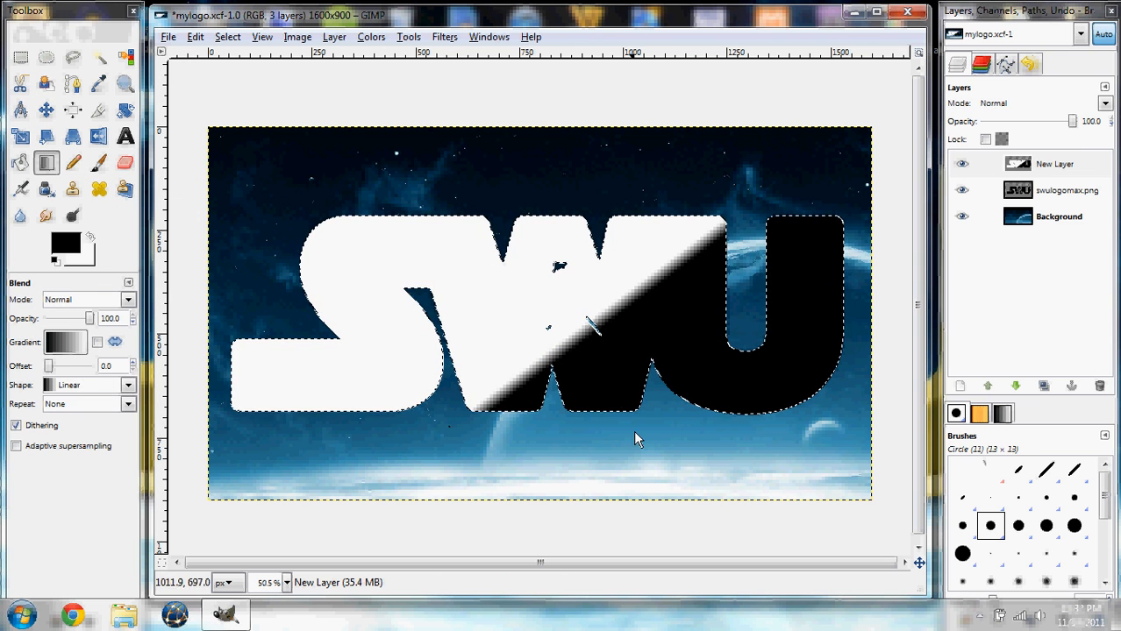
{"action": "left_click_drag", "start_coordinate": [622, 456], "coordinate": [622, 440]}
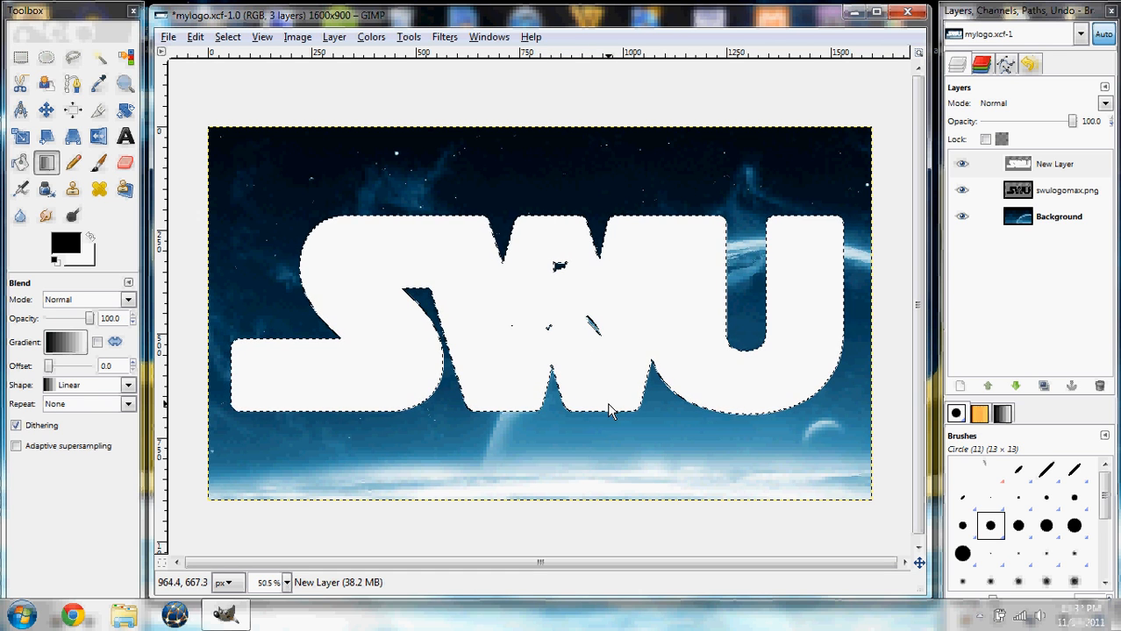
{"action": "key", "text": "shift+ctrl+a"}
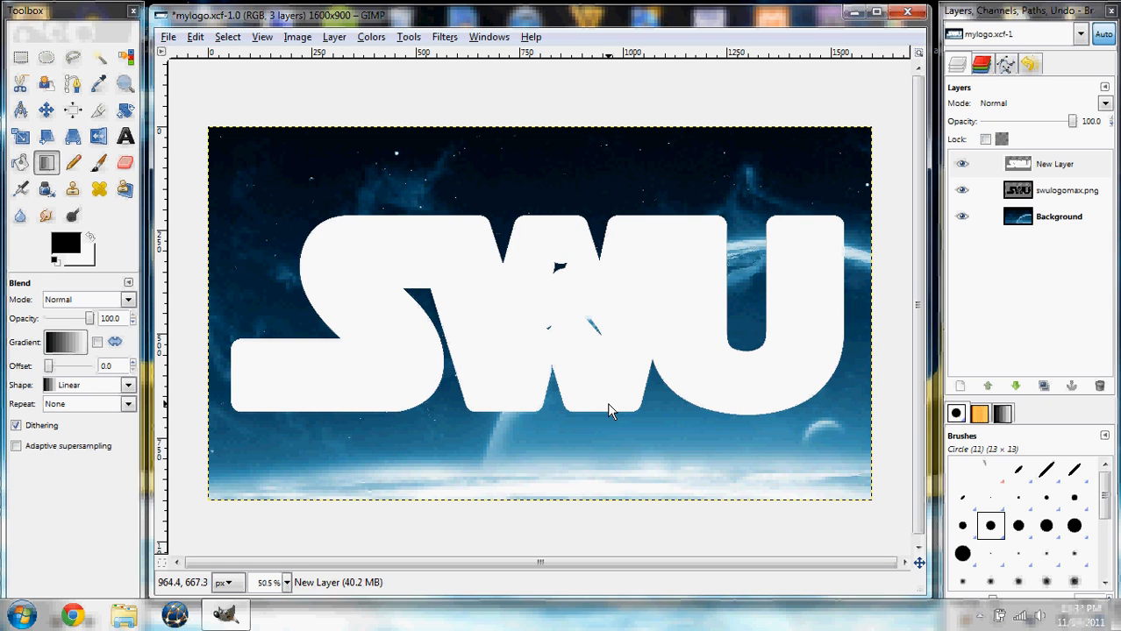
Paint over the remaining holes in the middle of the W in white with the Circle (11) Paintbrush at scale 10
{"action": "left_click", "coordinate": [98, 163]}
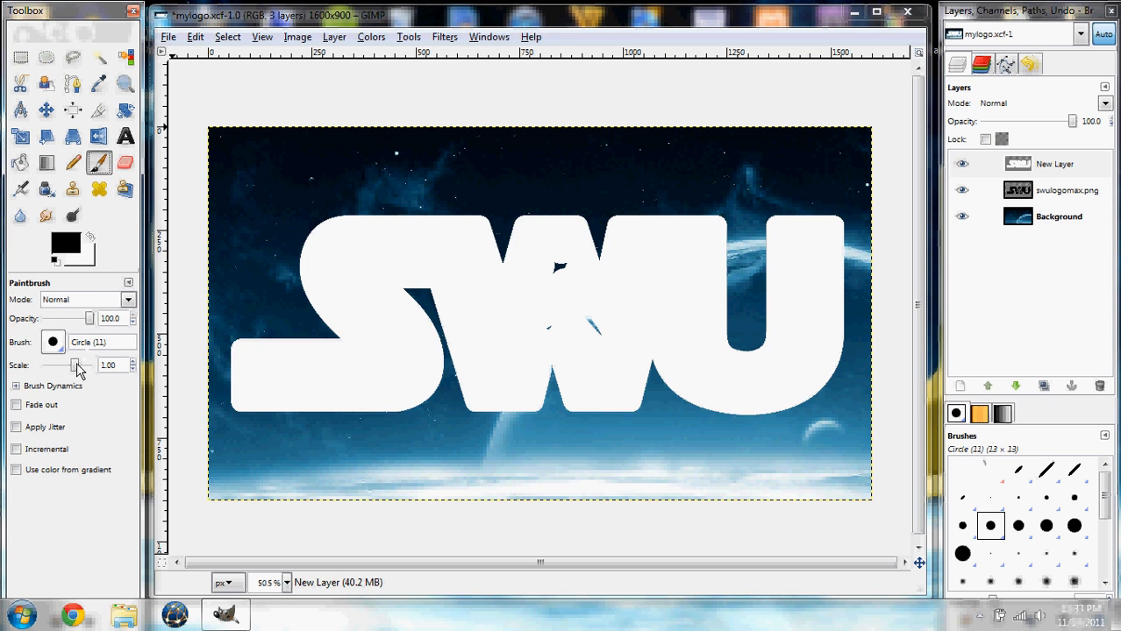
{"action": "left_click_drag", "start_coordinate": [77, 368], "coordinate": [138, 366]}
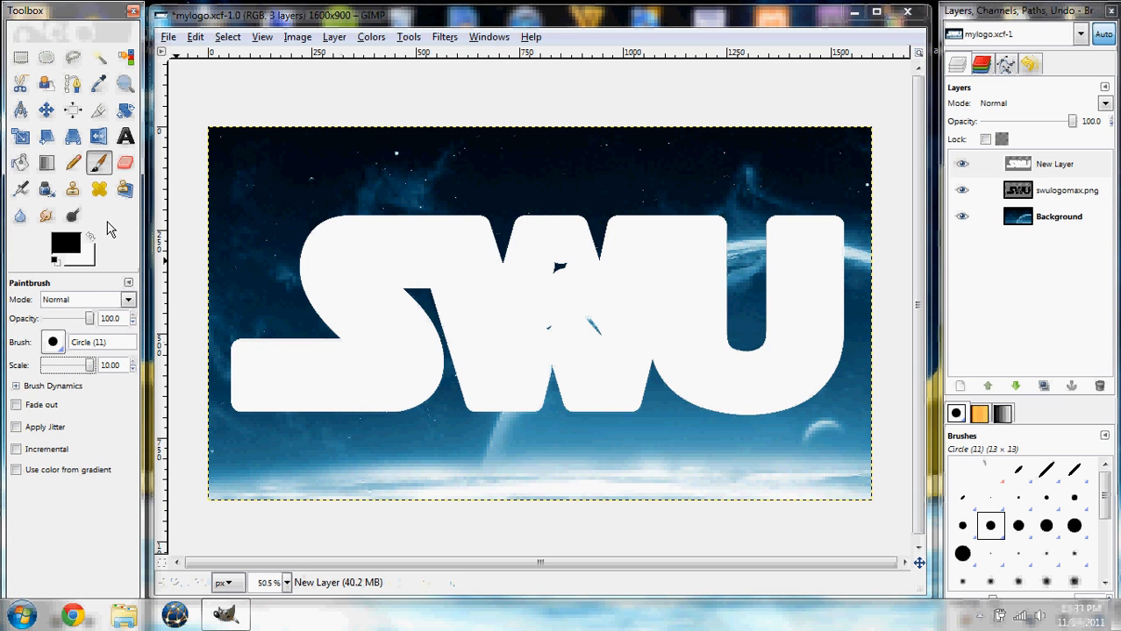
{"action": "left_click_drag", "start_coordinate": [563, 290], "coordinate": [531, 336]}
{"action": "key", "text": "ctrl+z"}
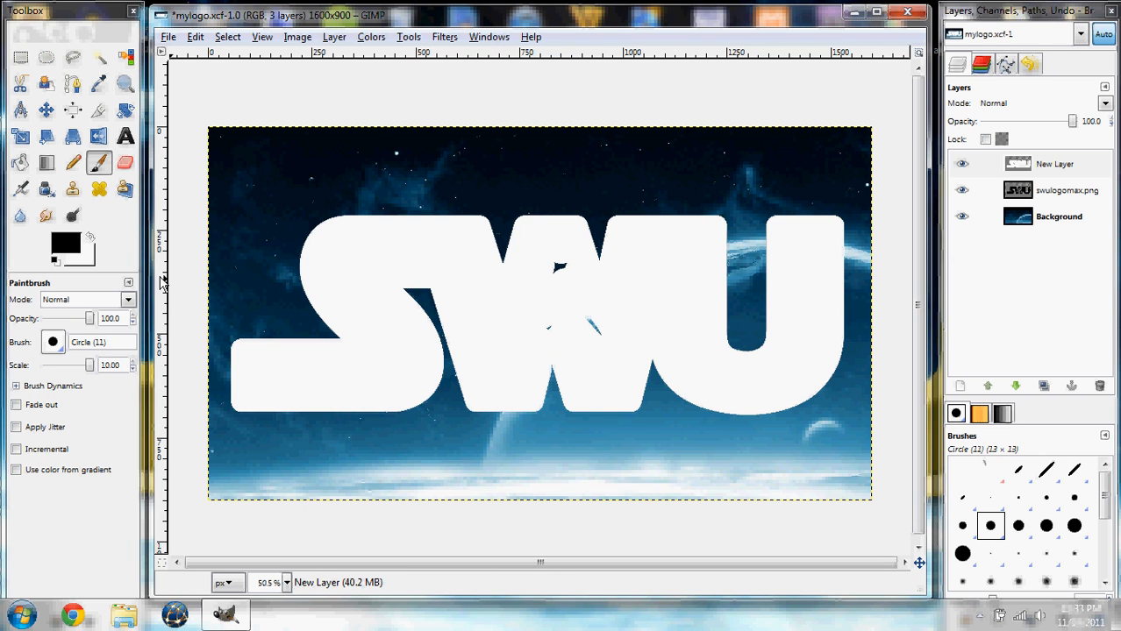
{"action": "left_click", "coordinate": [93, 240]}
{"action": "left_click", "coordinate": [92, 240]}
{"action": "left_click", "coordinate": [92, 240]}
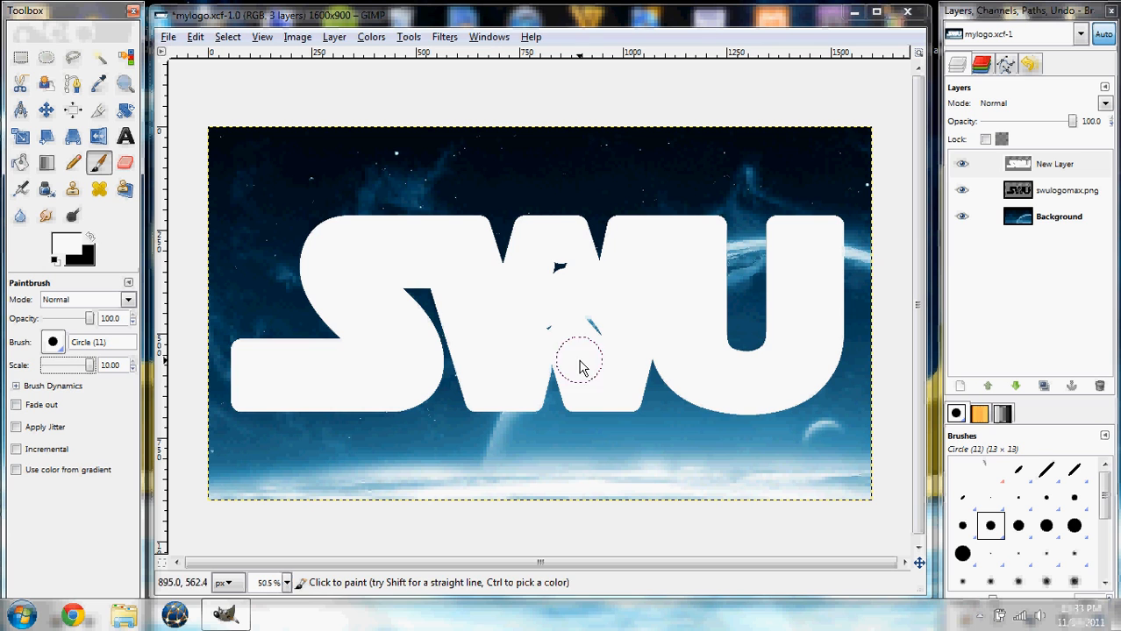
{"action": "left_click_drag", "start_coordinate": [581, 368], "coordinate": [591, 320]}
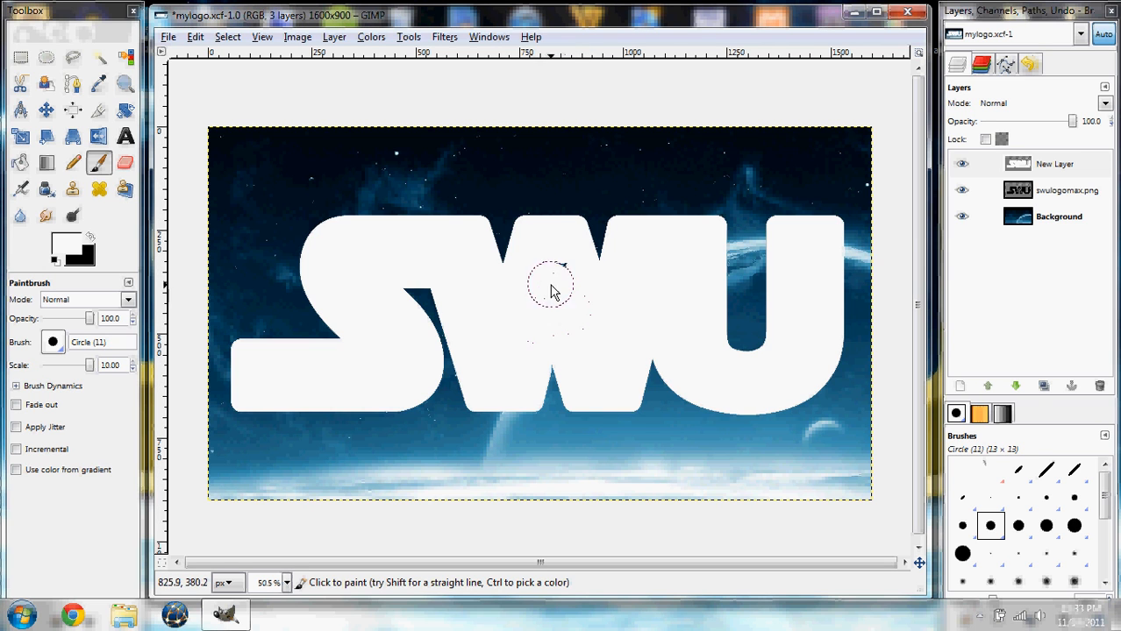
{"action": "left_click", "coordinate": [552, 271]}
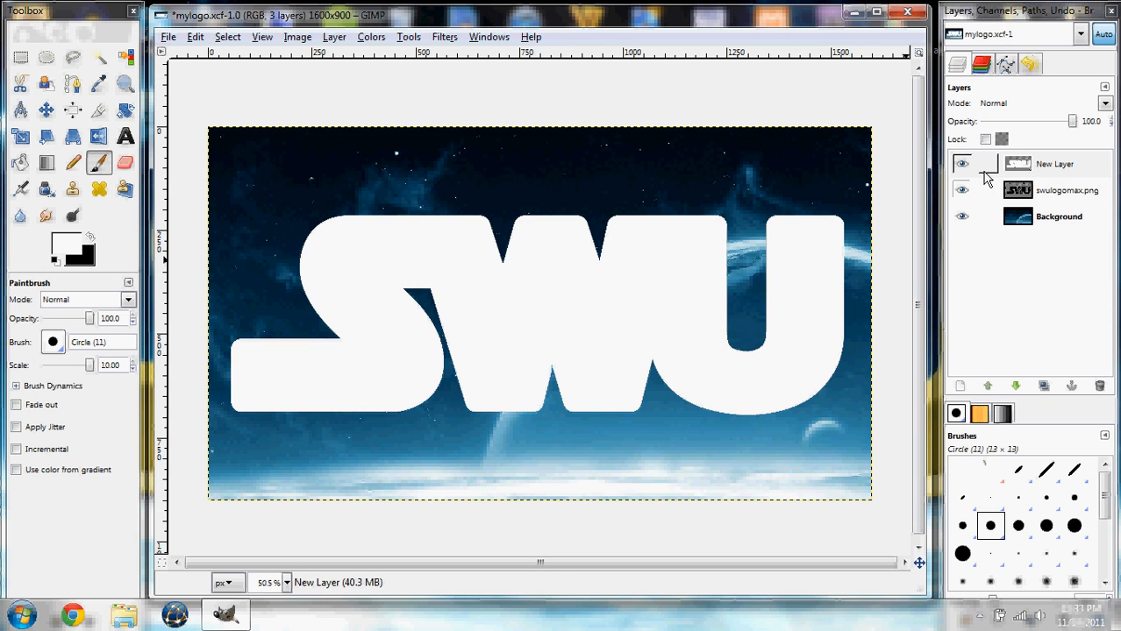
Move the white outline layer beneath the swulogomax.png layer in the layer stack
{"action": "left_click", "coordinate": [1026, 169]}
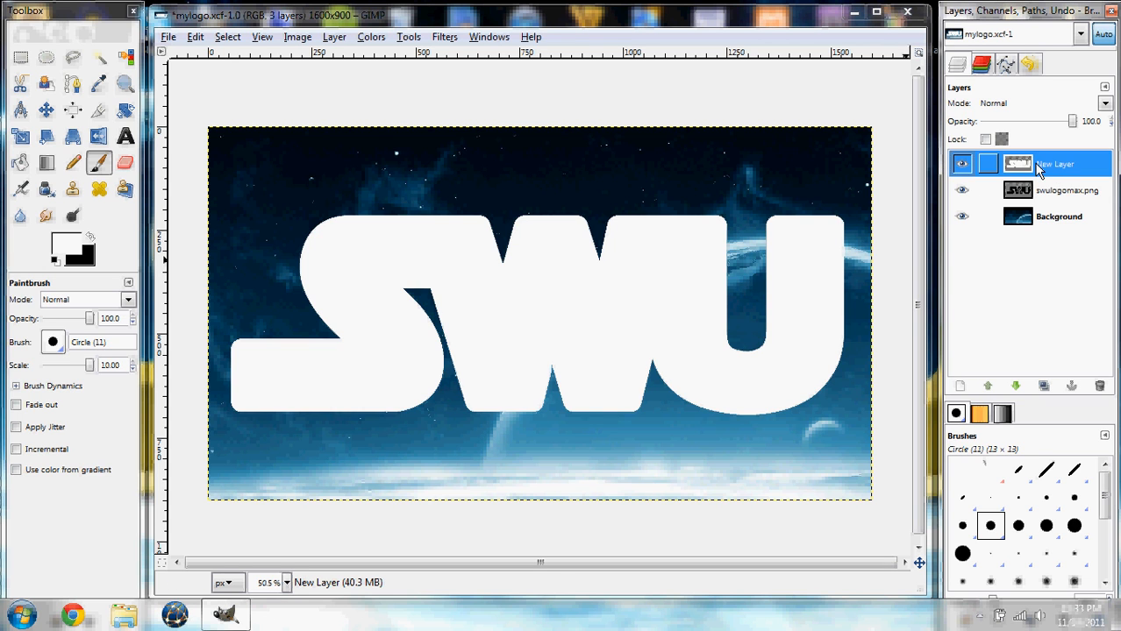
{"action": "left_click_drag", "start_coordinate": [1039, 171], "coordinate": [1027, 202]}
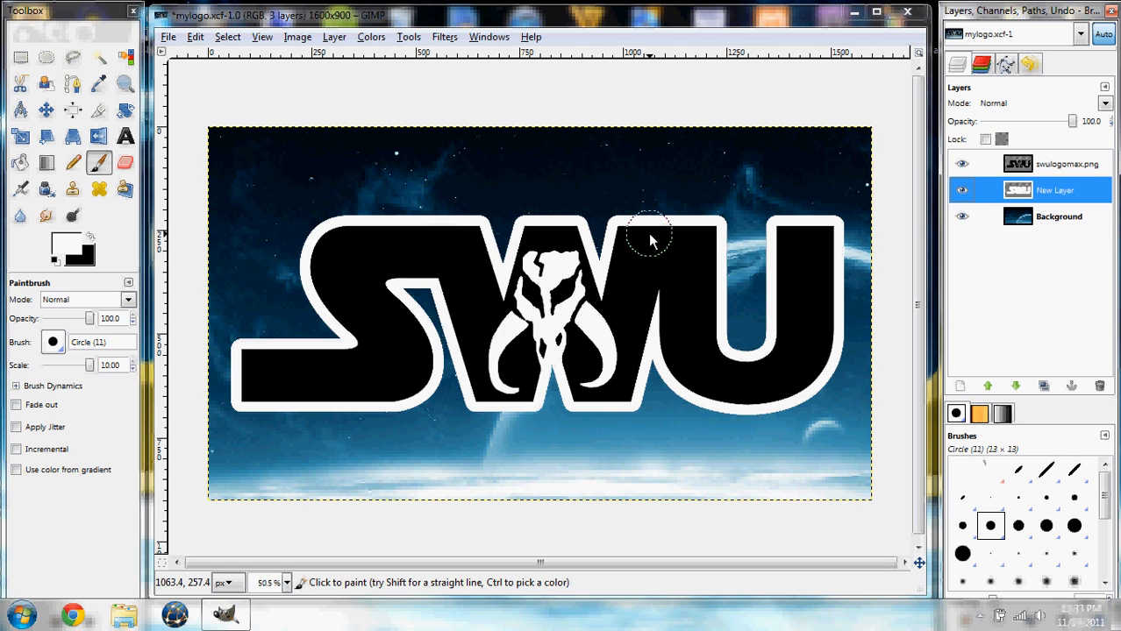
Colorize the swulogomax.png layer yellow with hue 60, saturation 63 and lightness 48
{"action": "left_click", "coordinate": [1043, 166]}
{"action": "left_click", "coordinate": [383, 38]}
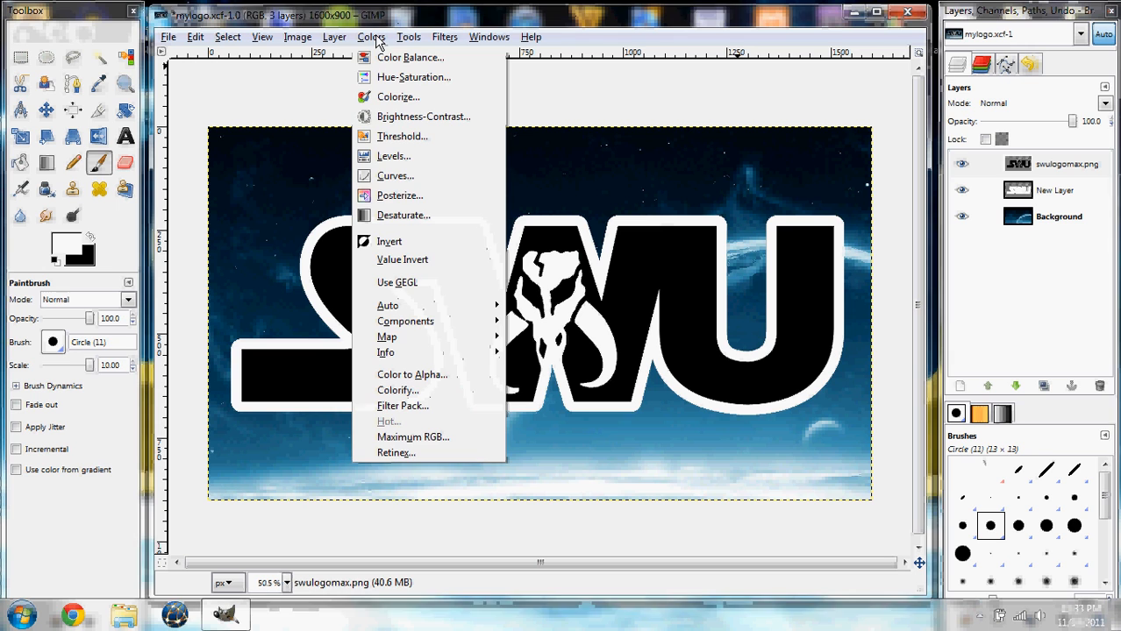
{"action": "left_click", "coordinate": [380, 98]}
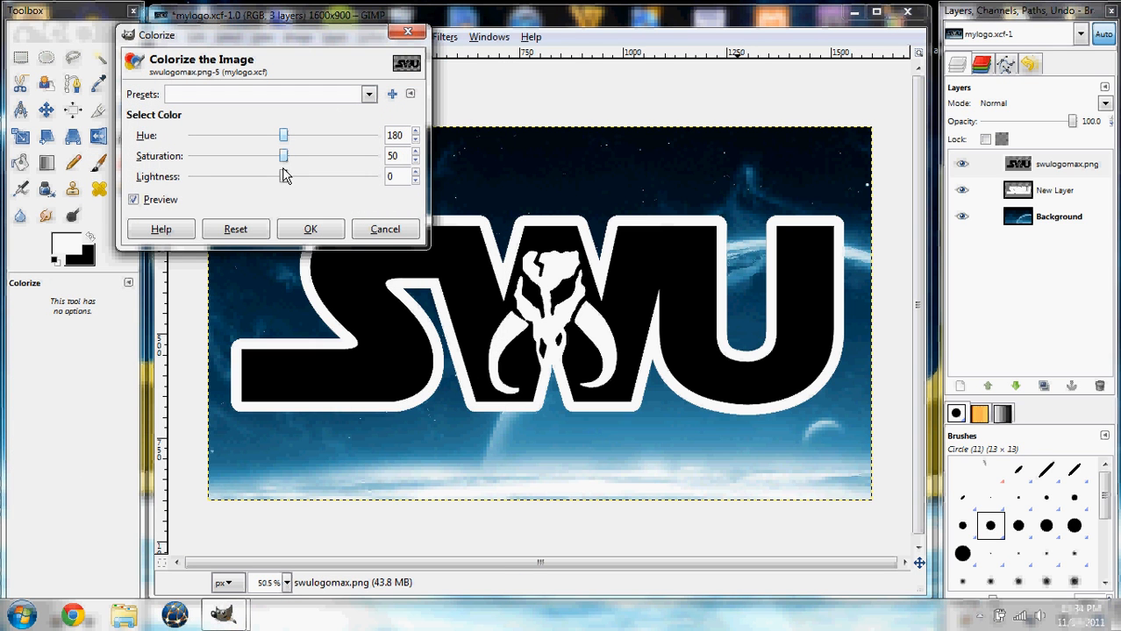
{"action": "left_click_drag", "start_coordinate": [283, 176], "coordinate": [320, 176]}
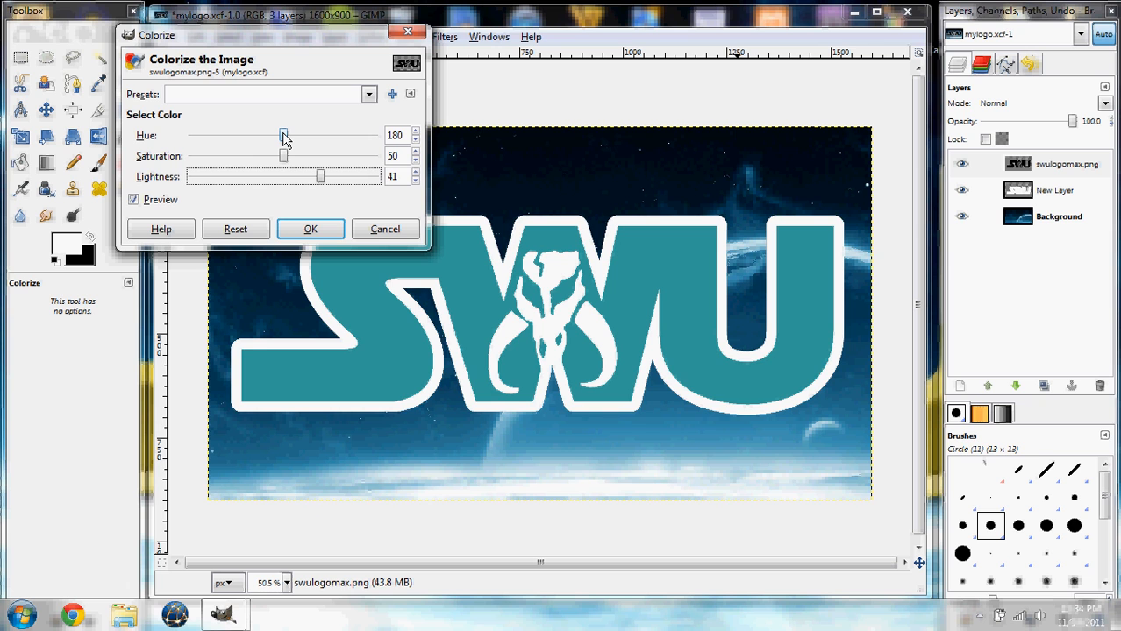
{"action": "left_click_drag", "start_coordinate": [283, 138], "coordinate": [221, 136]}
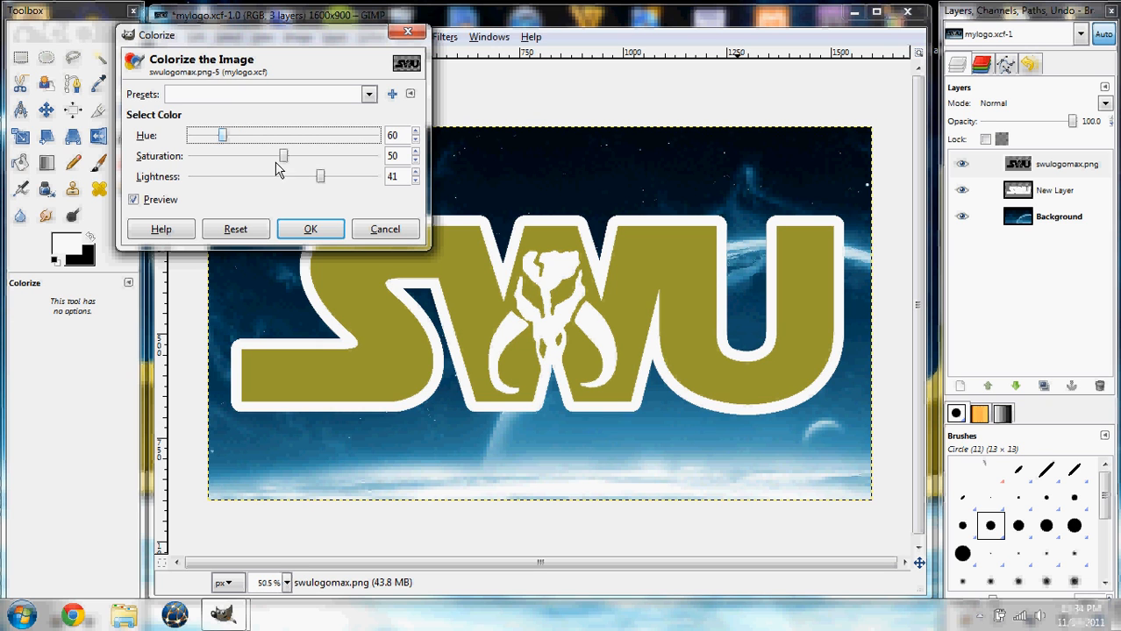
{"action": "mouse_move", "coordinate": [321, 179]}
{"action": "left_mouse_down"}
{"action": "mouse_move", "coordinate": [331, 182]}
{"action": "mouse_move", "coordinate": [300, 158]}
{"action": "mouse_move", "coordinate": [309, 162]}
{"action": "left_mouse_up"}
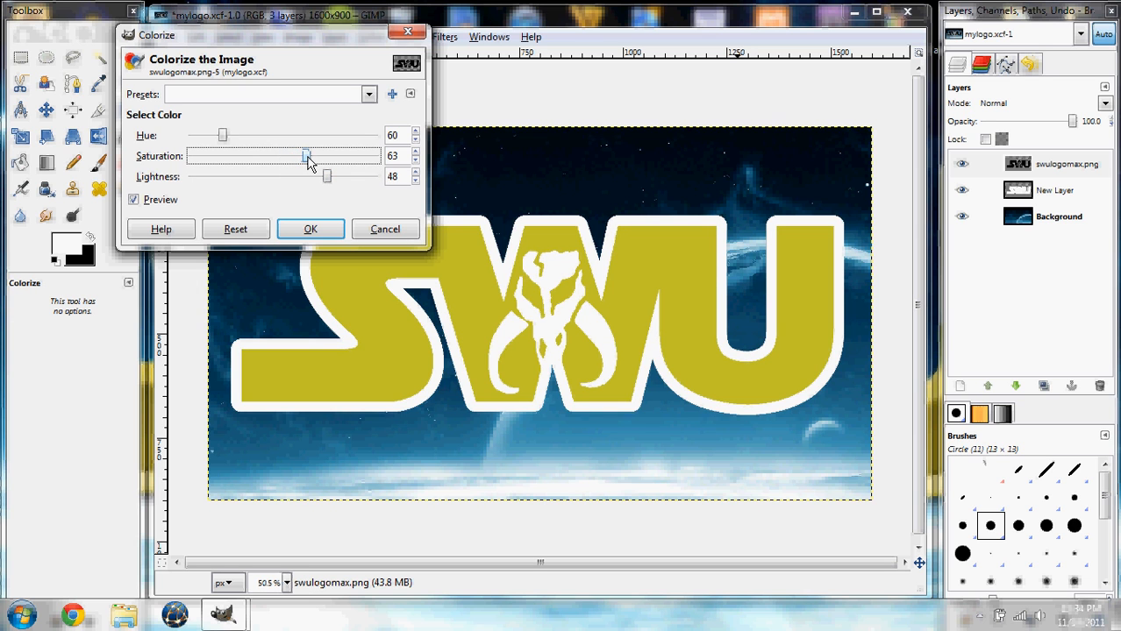
{"action": "left_click", "coordinate": [310, 229]}
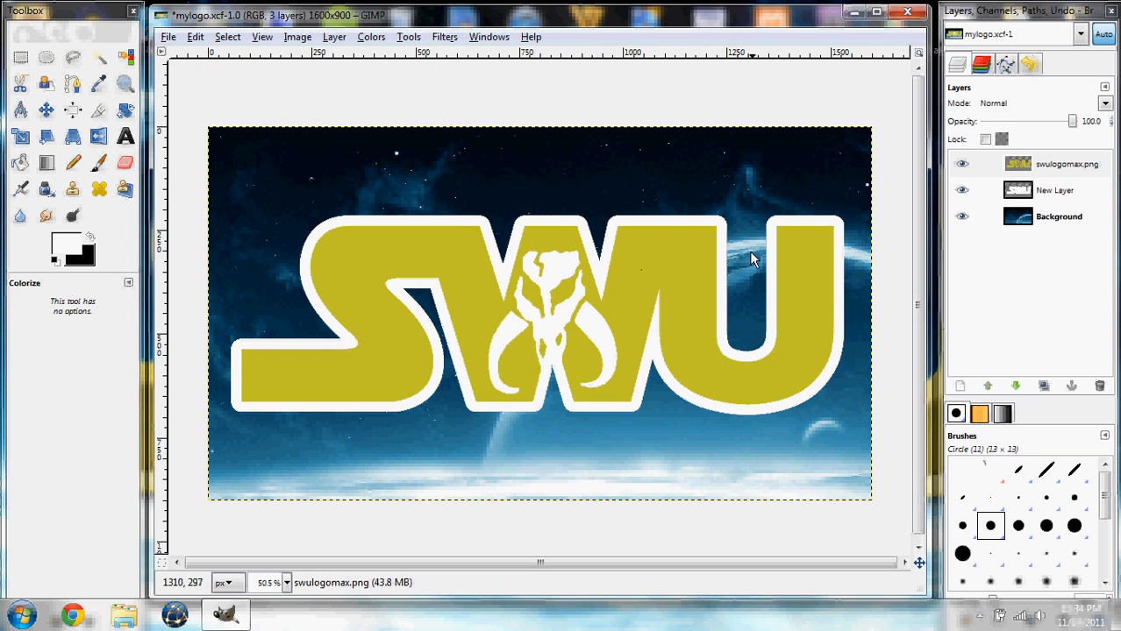
Colorize the white outline layer dark gold with hue 55, saturation 58 and lightness -66
{"action": "left_click", "coordinate": [1038, 184]}
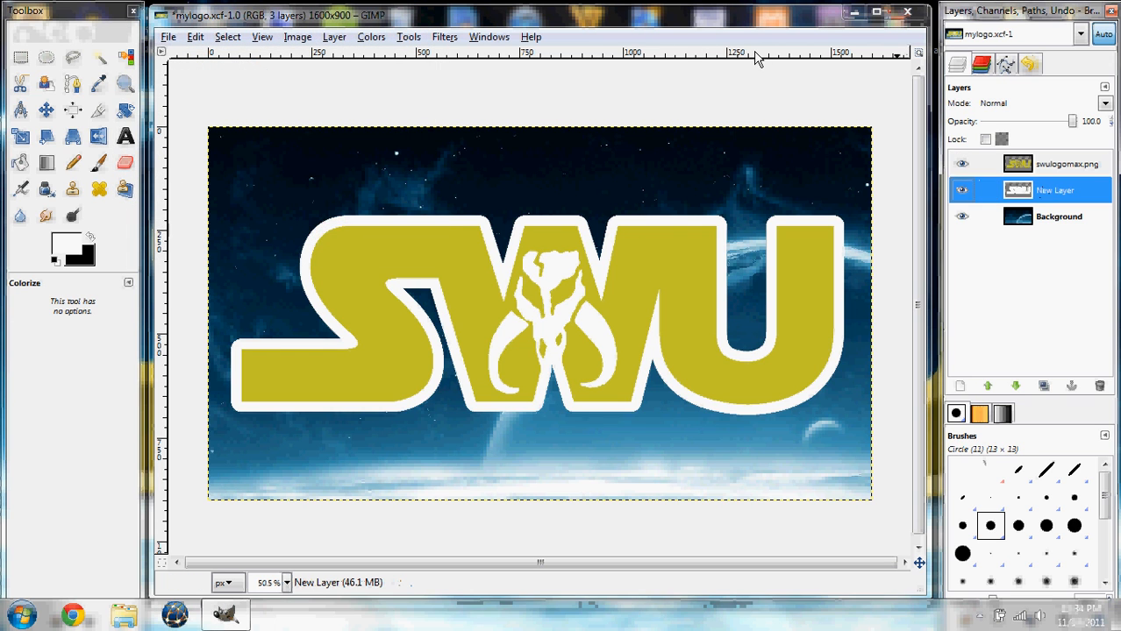
{"action": "left_click", "coordinate": [371, 37]}
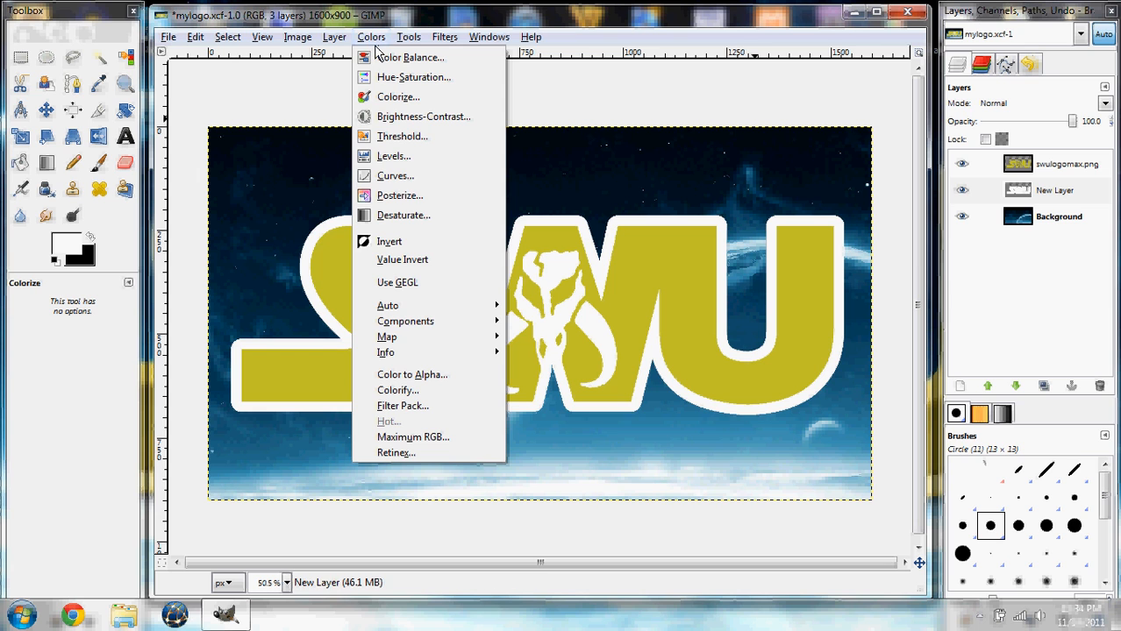
{"action": "left_click", "coordinate": [390, 99]}
{"action": "mouse_move", "coordinate": [283, 176]}
{"action": "left_mouse_down"}
{"action": "mouse_move", "coordinate": [296, 175]}
{"action": "mouse_move", "coordinate": [260, 175]}
{"action": "mouse_move", "coordinate": [291, 140]}
{"action": "mouse_move", "coordinate": [221, 139]}
{"action": "left_mouse_up"}
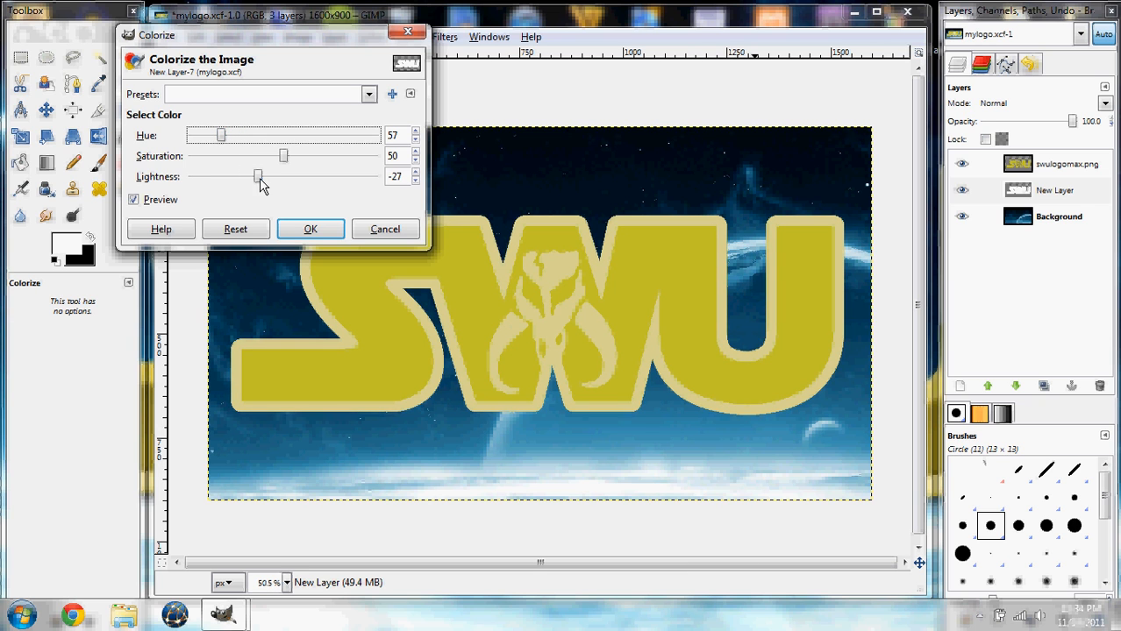
{"action": "mouse_move", "coordinate": [260, 178]}
{"action": "left_mouse_down"}
{"action": "mouse_move", "coordinate": [272, 178]}
{"action": "mouse_move", "coordinate": [263, 178]}
{"action": "left_mouse_up"}
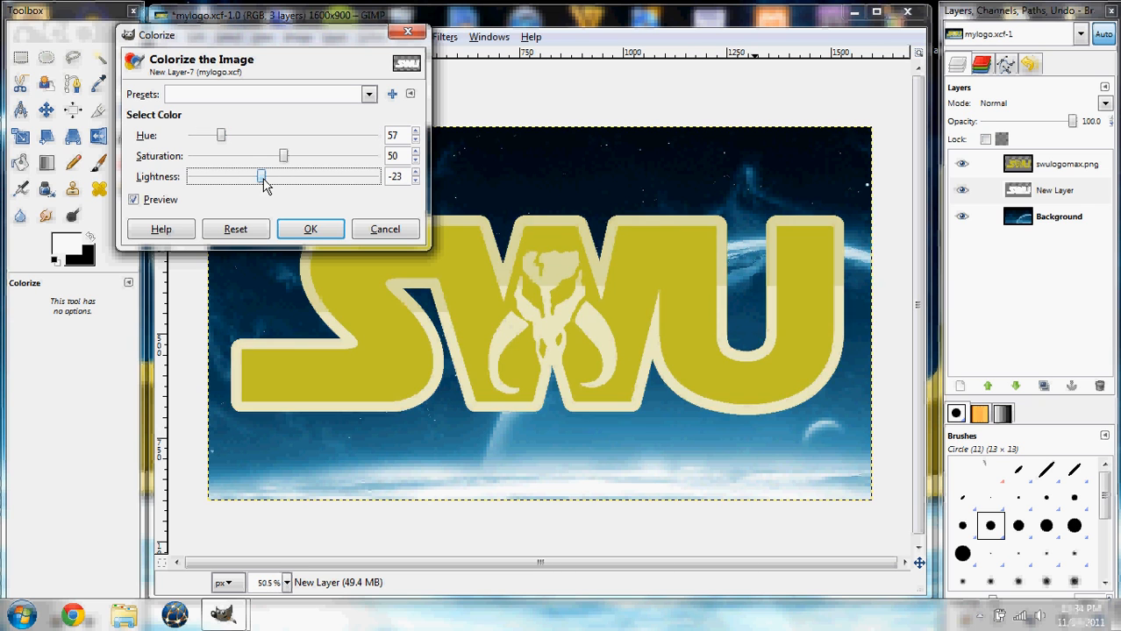
{"action": "mouse_move", "coordinate": [222, 138]}
{"action": "left_mouse_down"}
{"action": "mouse_move", "coordinate": [298, 161]}
{"action": "mouse_move", "coordinate": [220, 178]}
{"action": "mouse_move", "coordinate": [257, 175]}
{"action": "mouse_move", "coordinate": [230, 135]}
{"action": "mouse_move", "coordinate": [221, 141]}
{"action": "left_mouse_up"}
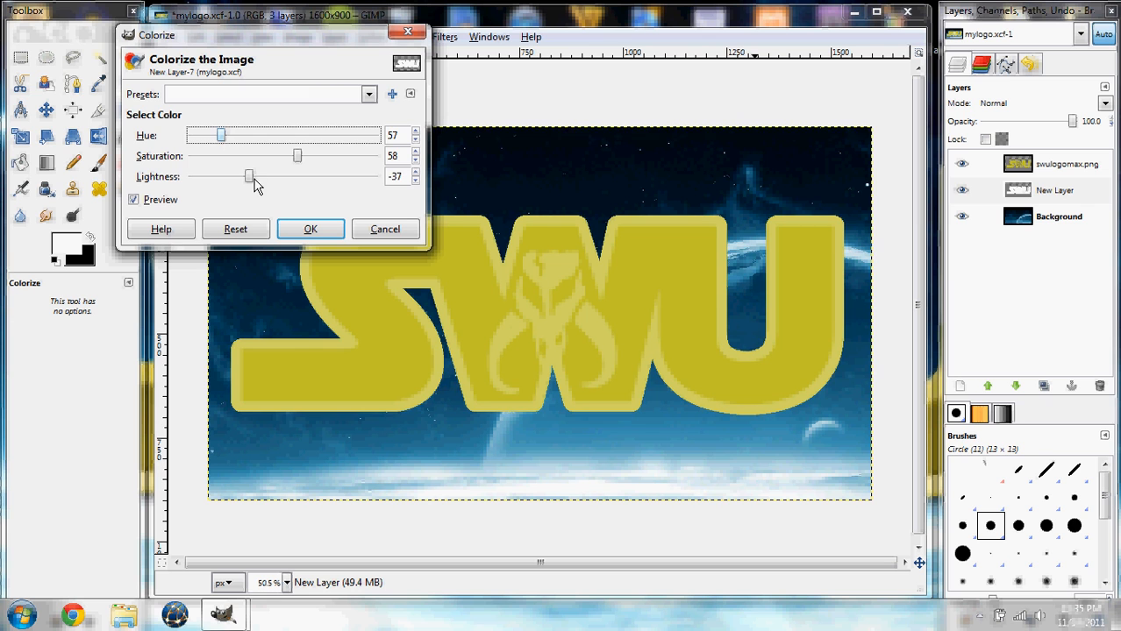
{"action": "left_click_drag", "start_coordinate": [252, 179], "coordinate": [227, 178]}
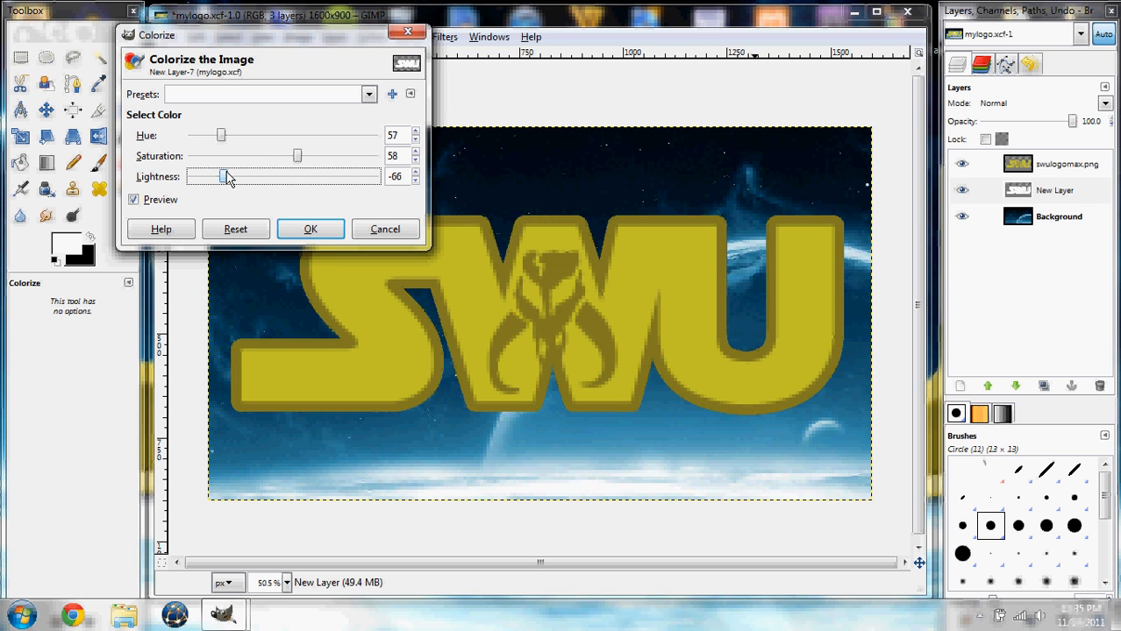
{"action": "mouse_move", "coordinate": [219, 140]}
{"action": "left_mouse_down"}
{"action": "mouse_move", "coordinate": [230, 141]}
{"action": "mouse_move", "coordinate": [219, 140]}
{"action": "left_mouse_up"}
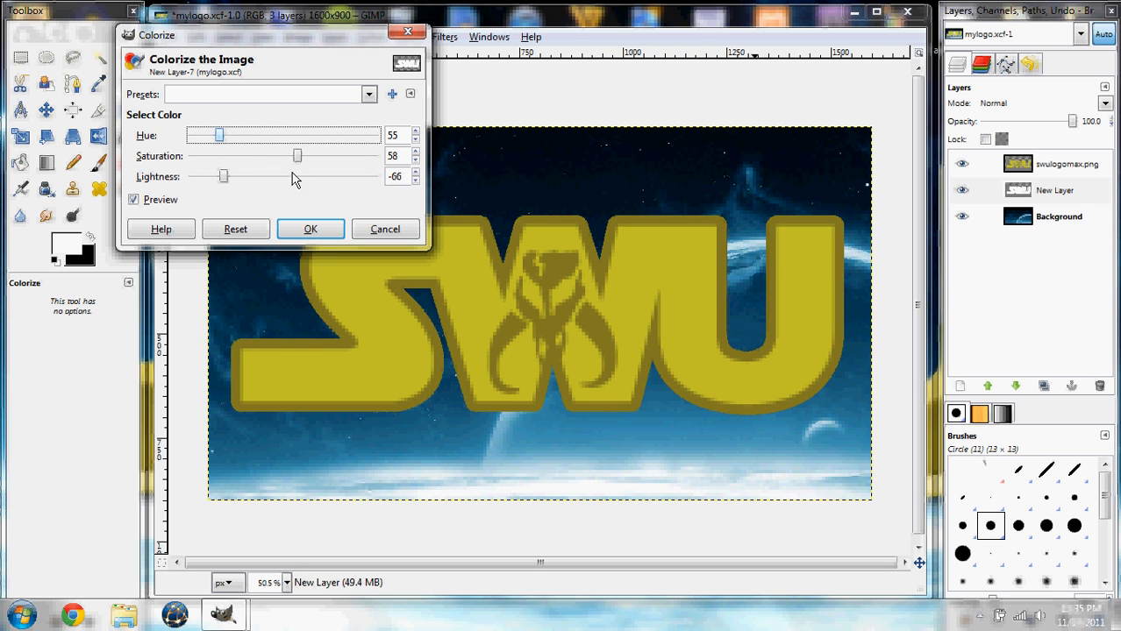
{"action": "left_click", "coordinate": [310, 229]}
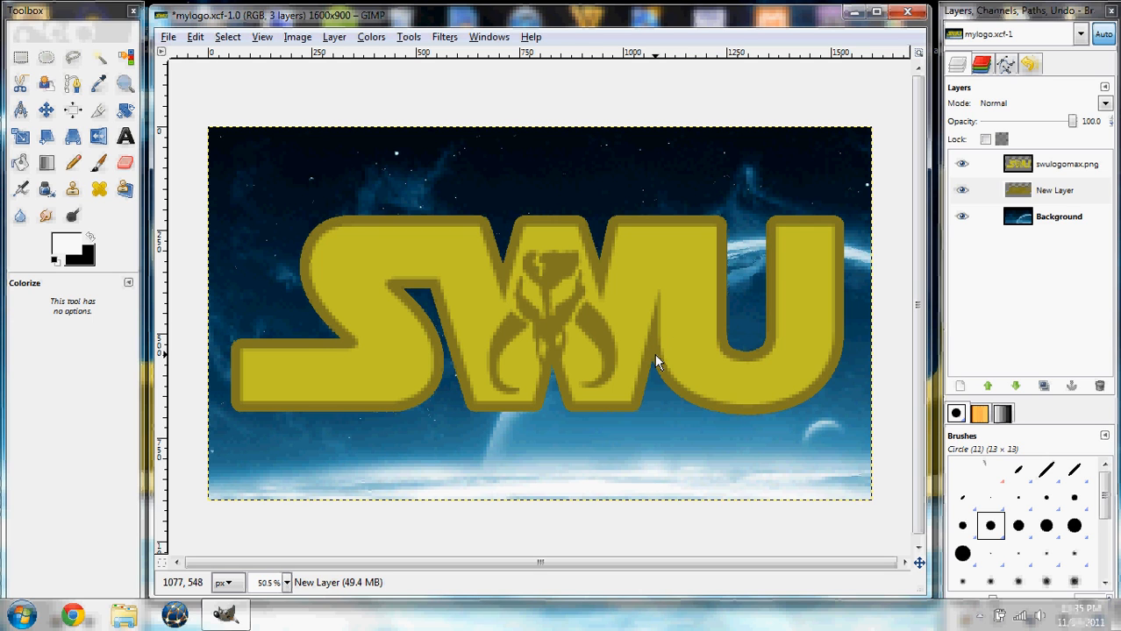
Select the dark gold outline layer's alpha area and add a bevel of thickness 10 to the layer itself, not a copy
{"action": "left_click", "coordinate": [1025, 194]}
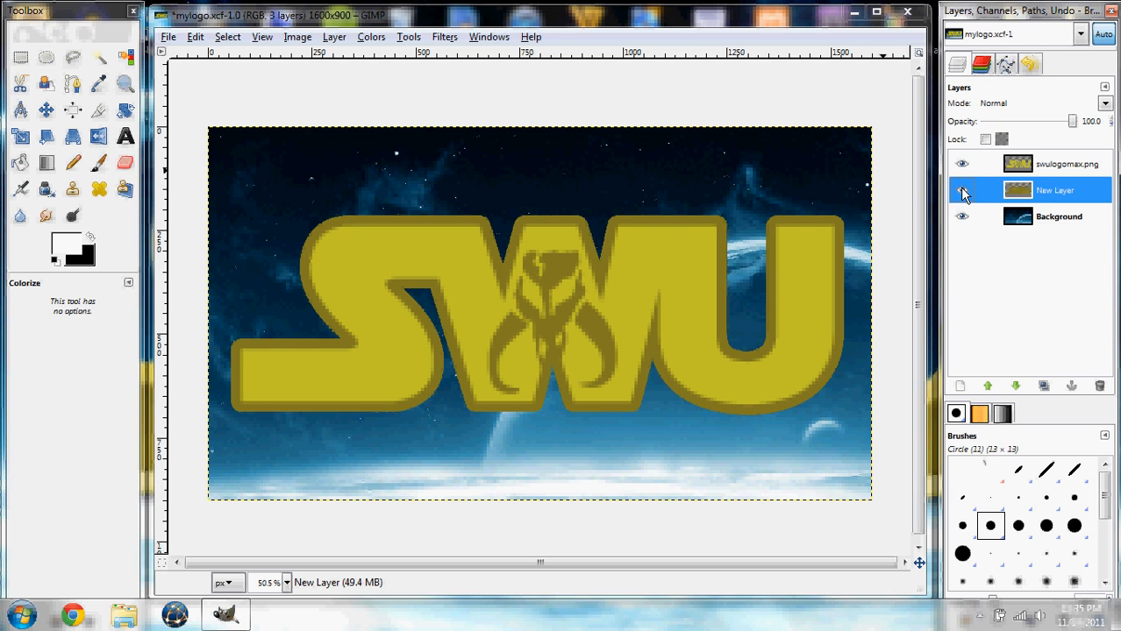
{"action": "right_click", "coordinate": [1014, 198]}
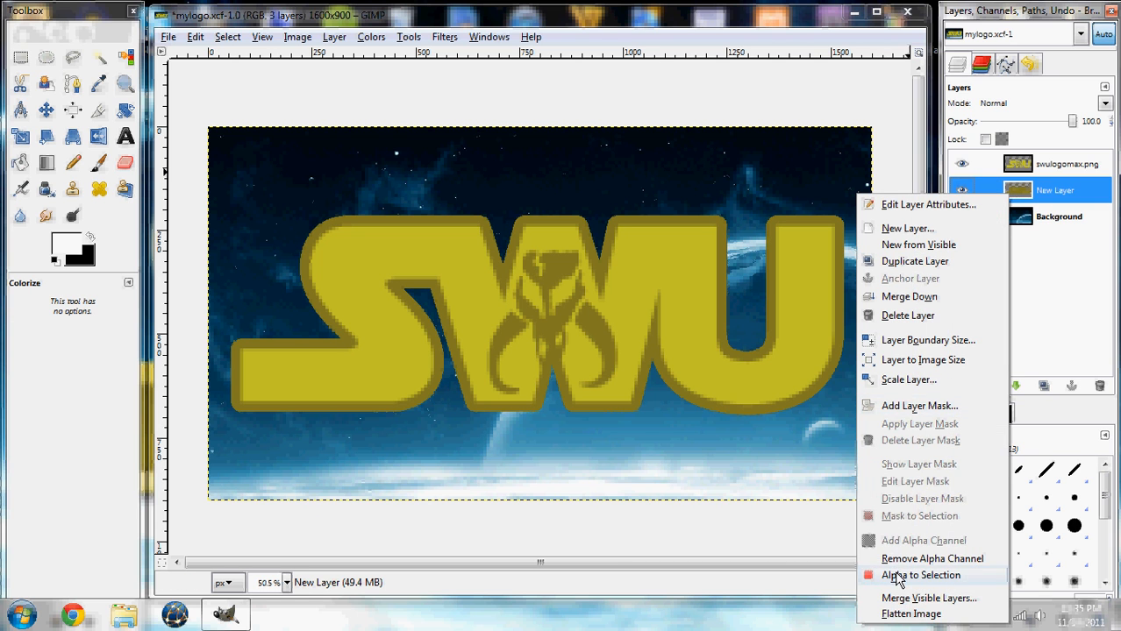
{"action": "left_click", "coordinate": [899, 576]}
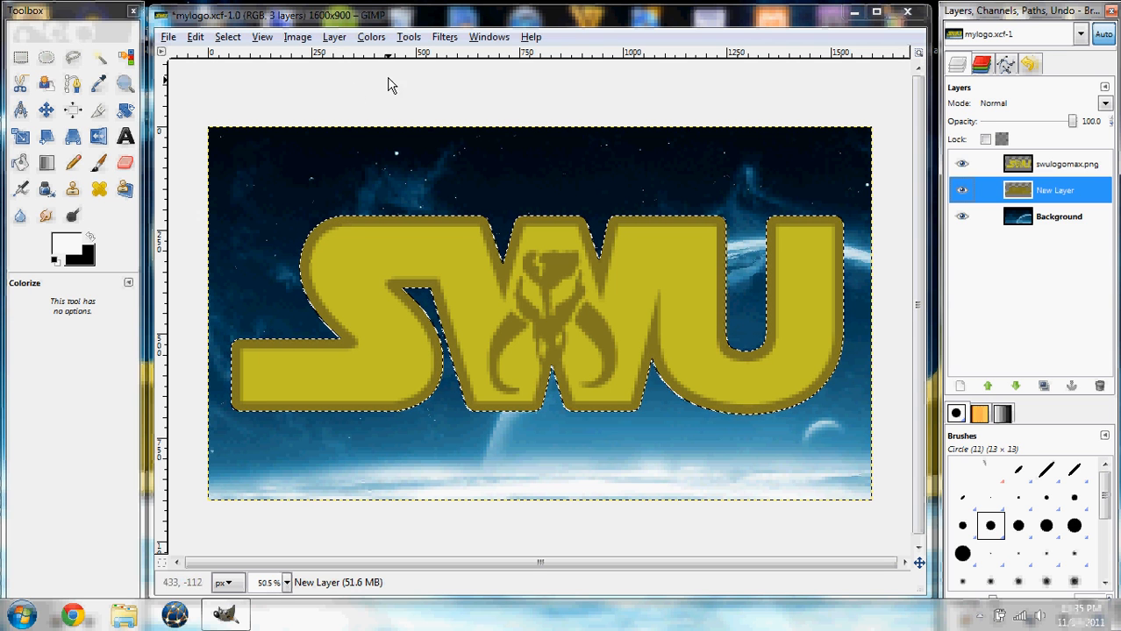
{"action": "left_click", "coordinate": [436, 38]}
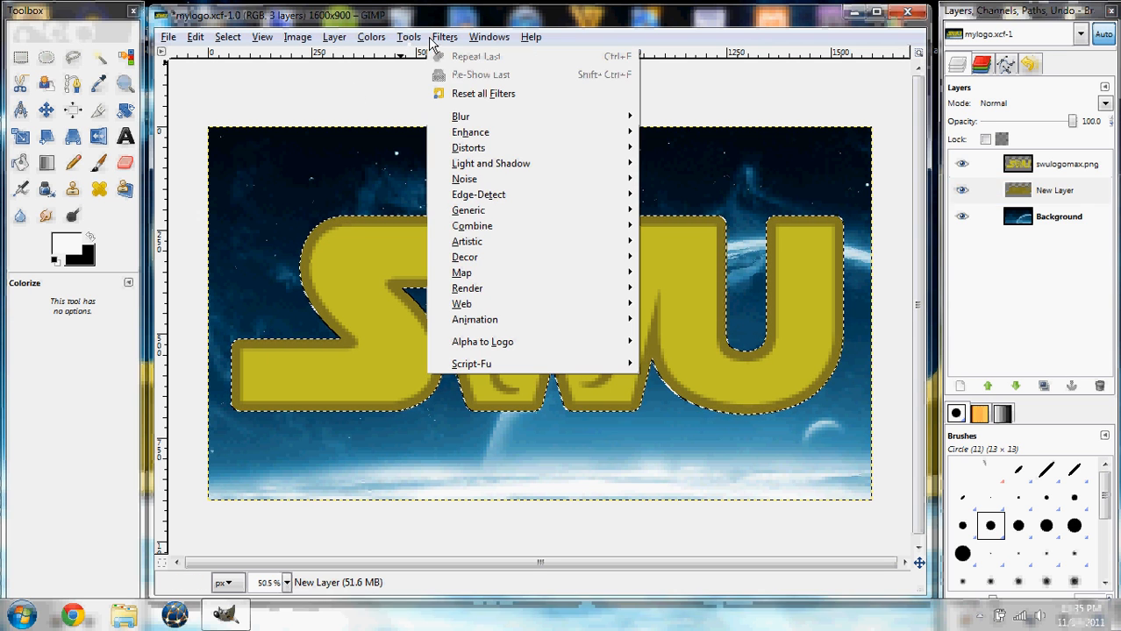
{"action": "mouse_move", "coordinate": [505, 263]}
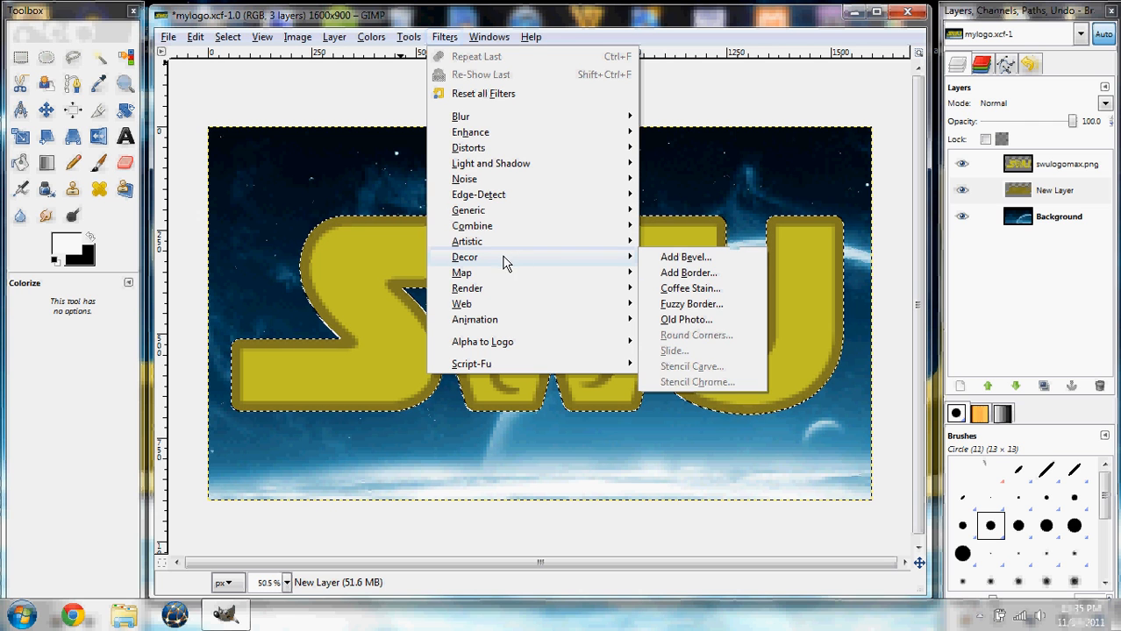
{"action": "left_click", "coordinate": [671, 258]}
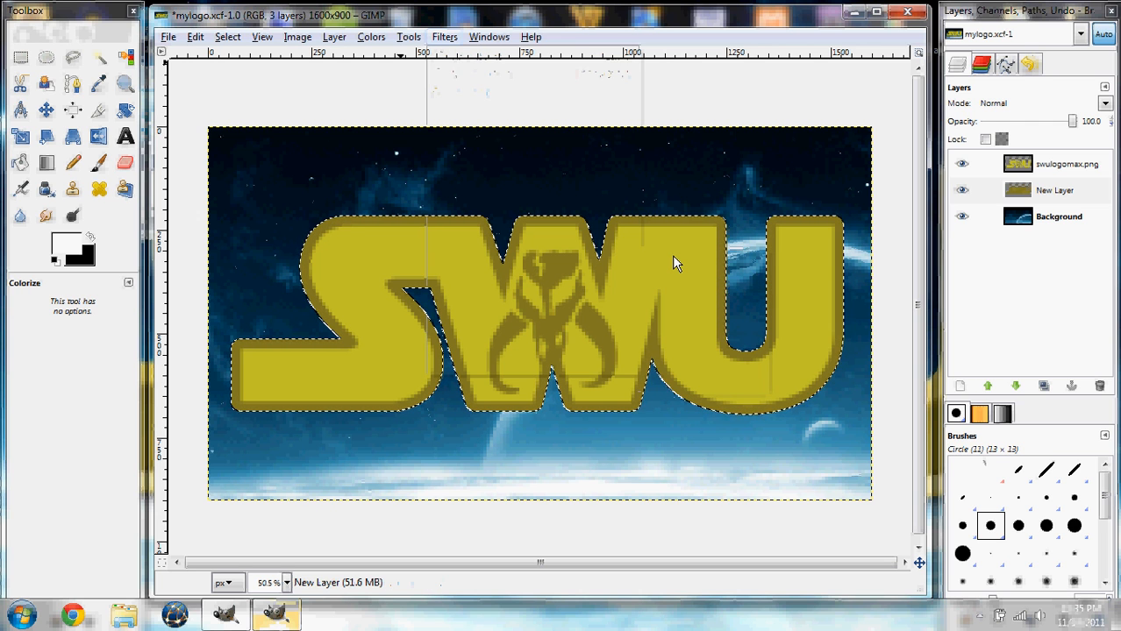
{"action": "left_click", "coordinate": [279, 616]}
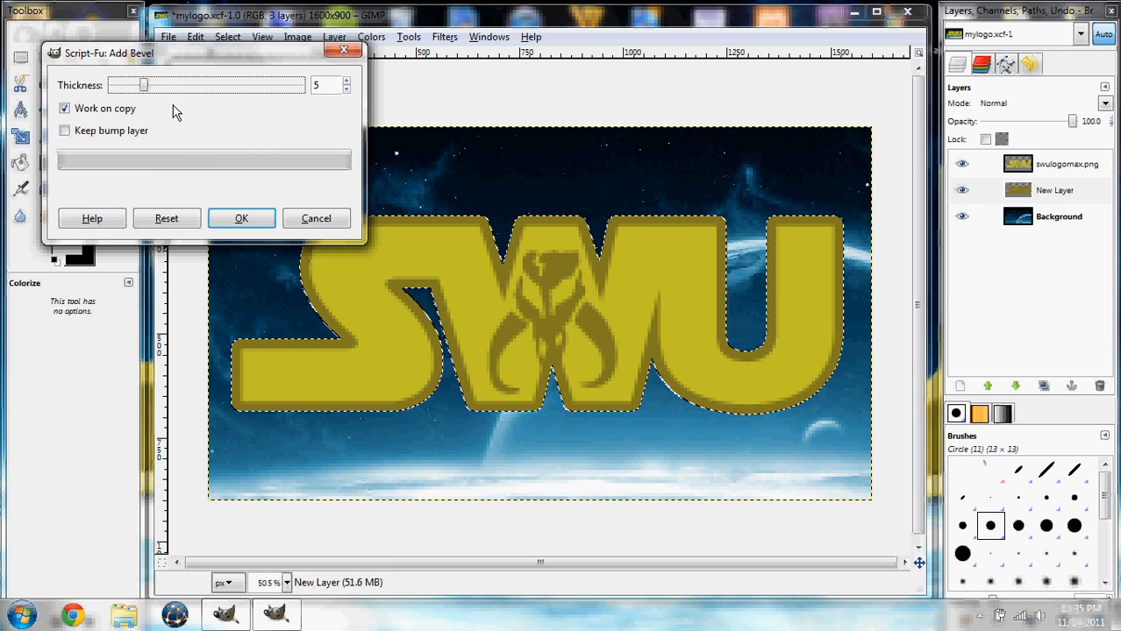
{"action": "left_click", "coordinate": [94, 110]}
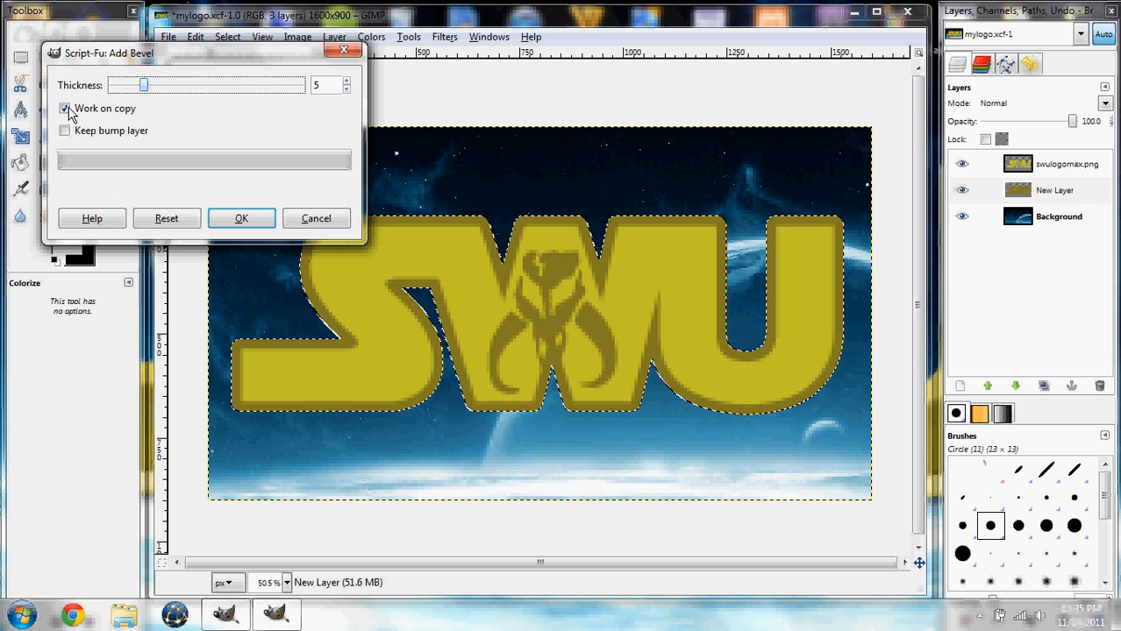
{"action": "left_click_drag", "start_coordinate": [144, 85], "coordinate": [173, 85]}
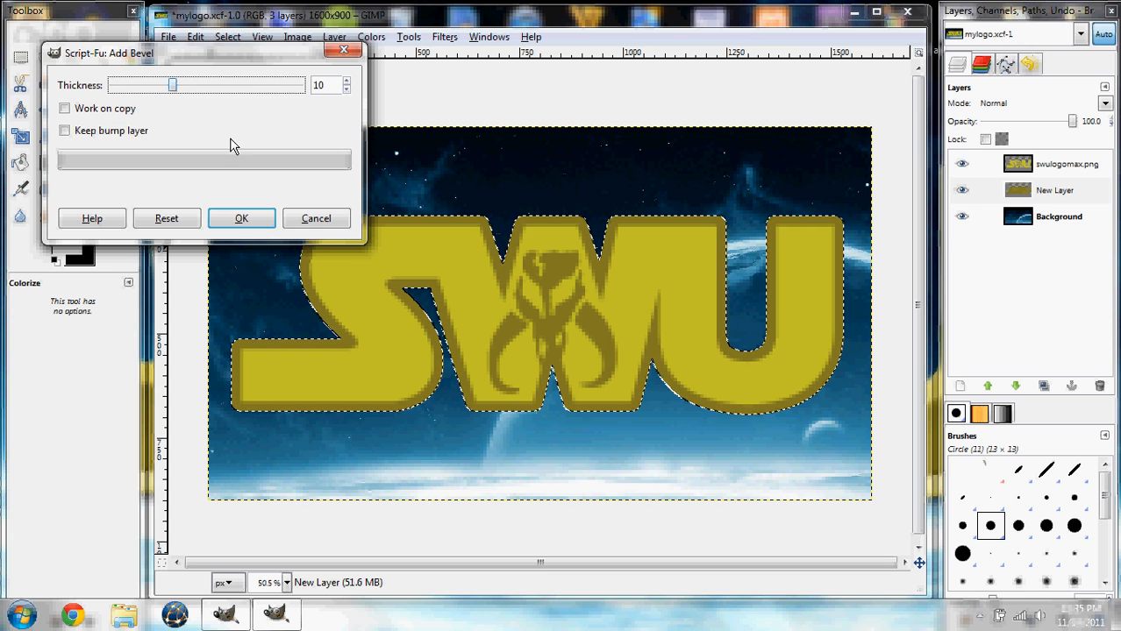
{"action": "left_click", "coordinate": [234, 219]}
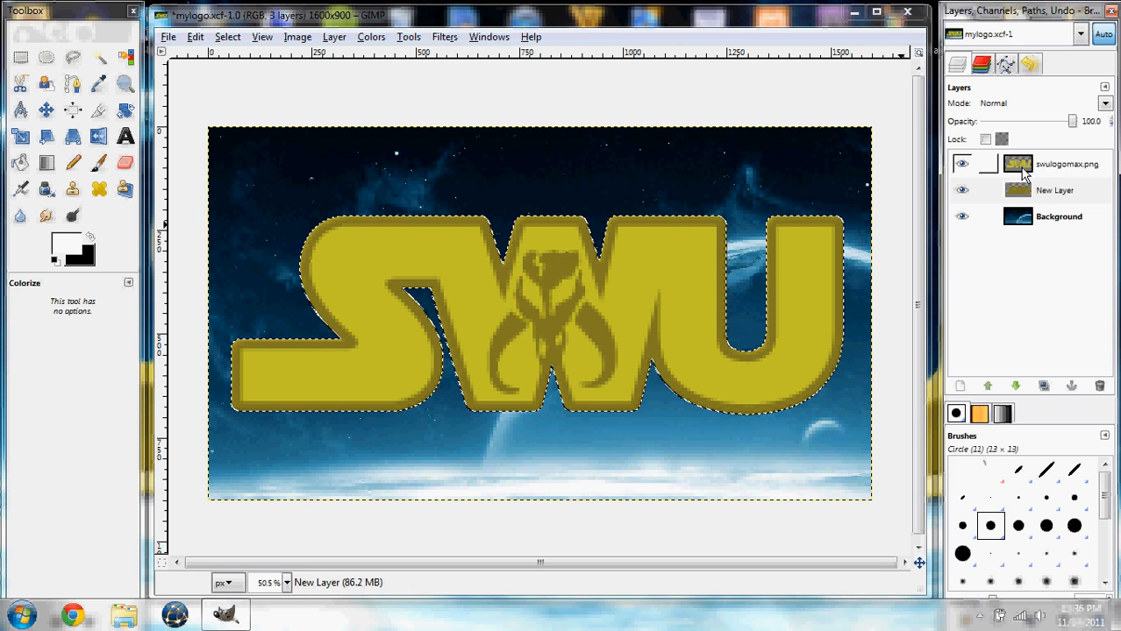
Bevel the alpha area of the swulogomax.png layer with thickness 10 on the layer itself, and clear the selection
{"action": "left_click", "coordinate": [1023, 171]}
{"action": "right_click", "coordinate": [1023, 171]}
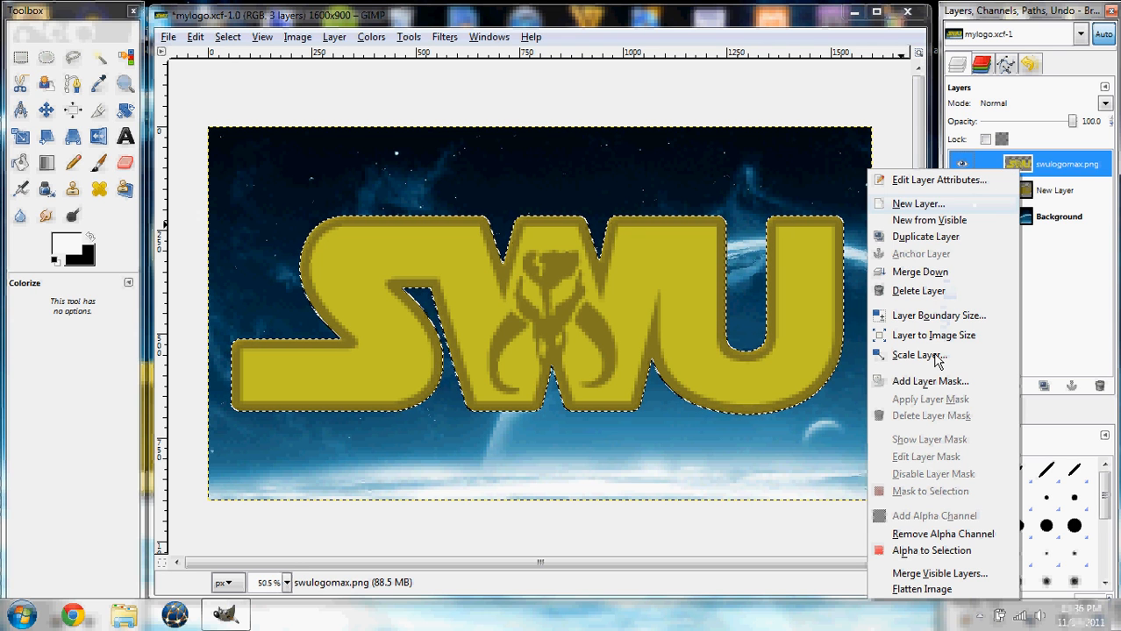
{"action": "left_click", "coordinate": [925, 555]}
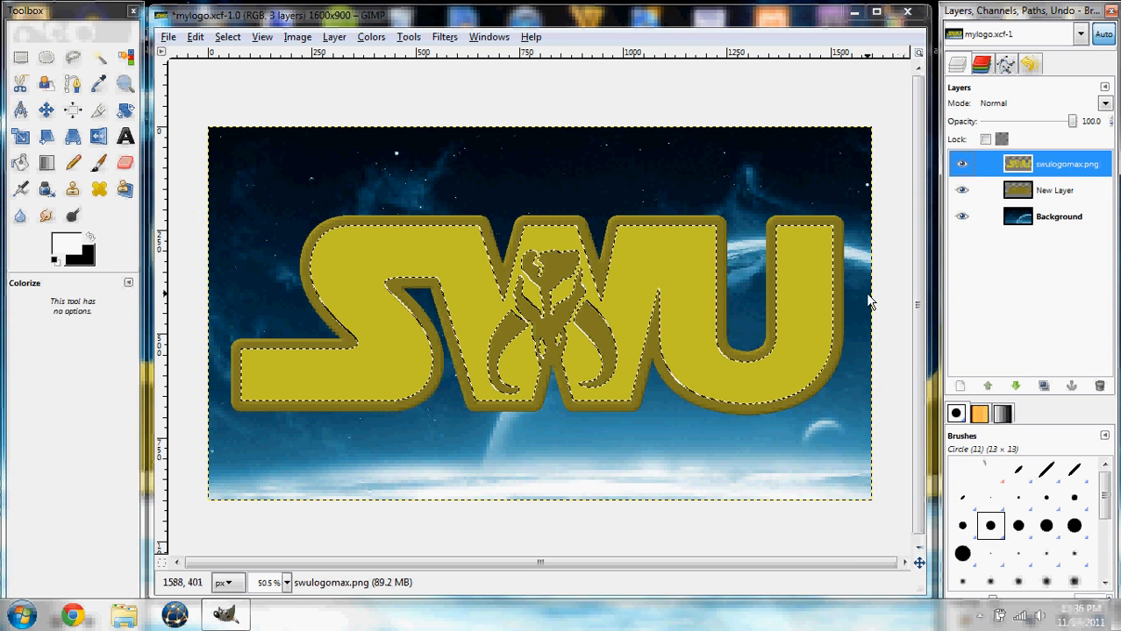
{"action": "left_click", "coordinate": [444, 37]}
{"action": "mouse_move", "coordinate": [509, 155]}
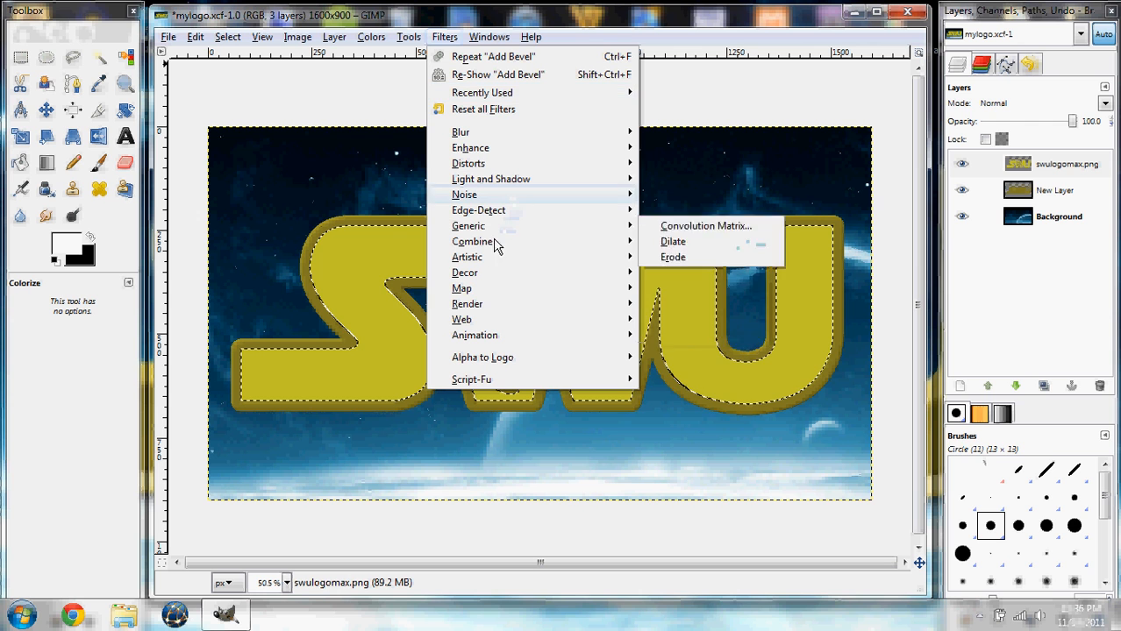
{"action": "mouse_move", "coordinate": [583, 280]}
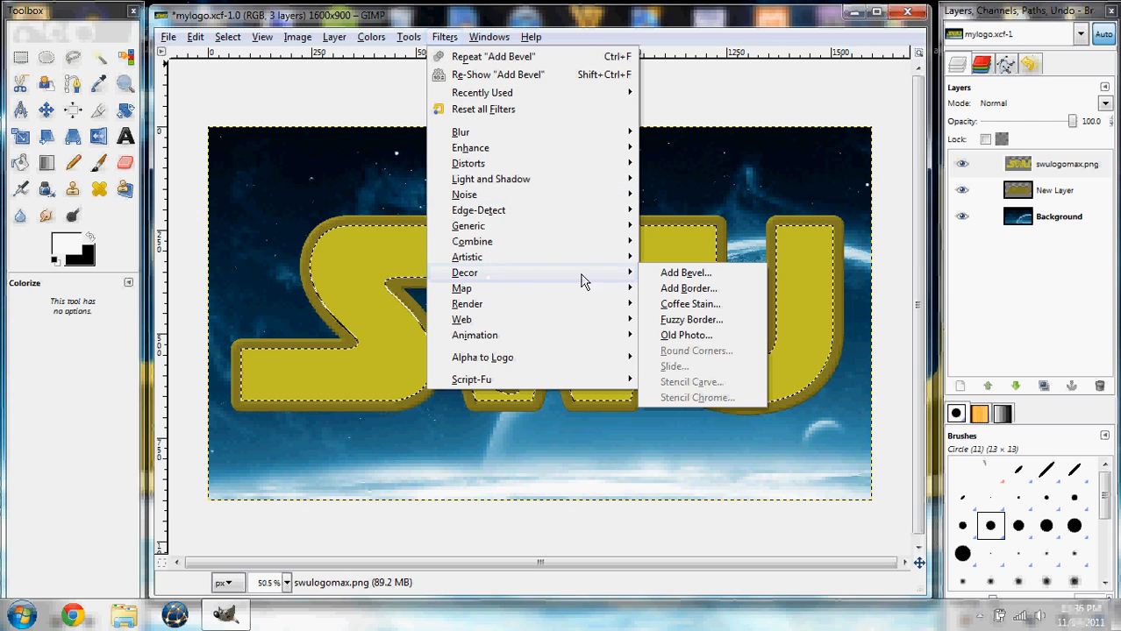
{"action": "left_click", "coordinate": [673, 273]}
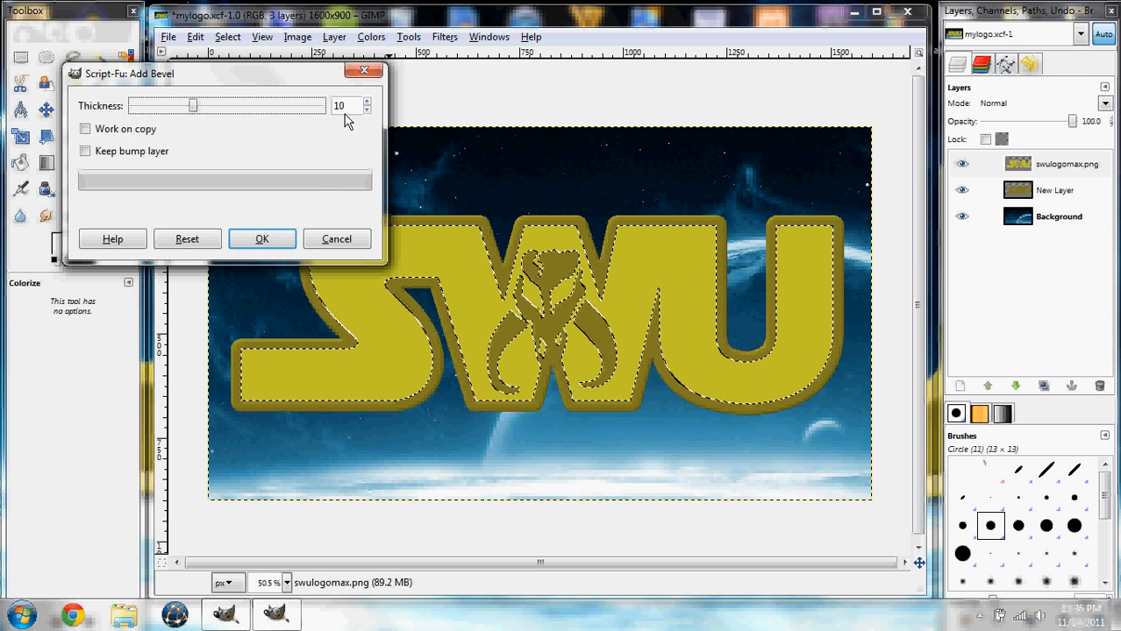
{"action": "left_click", "coordinate": [281, 244]}
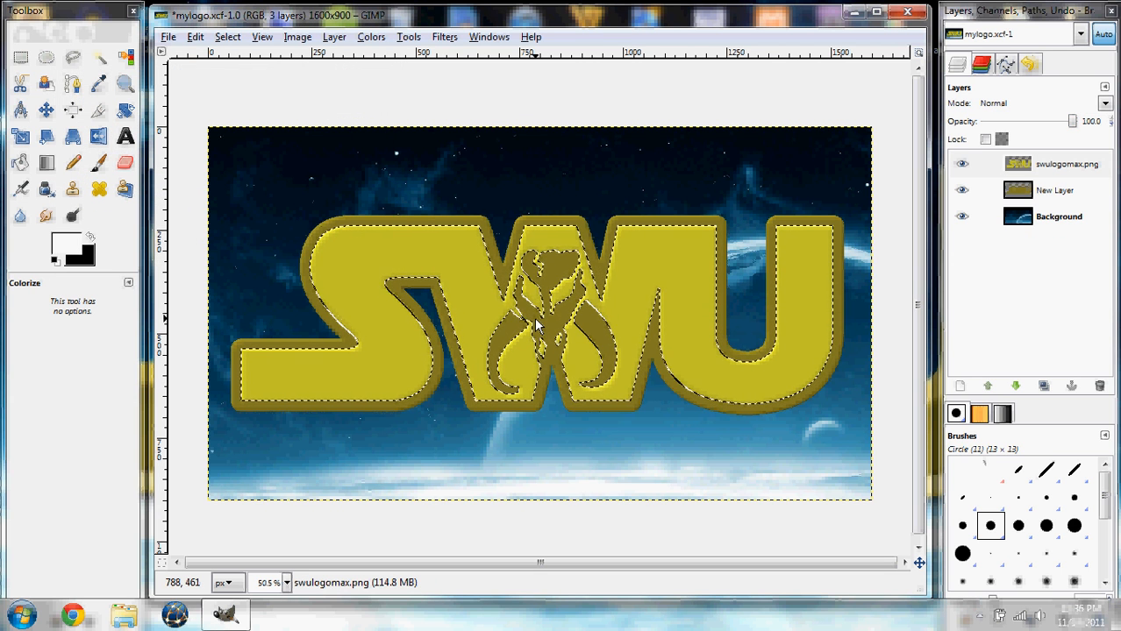
{"action": "key", "text": "ctrl+shift+a"}
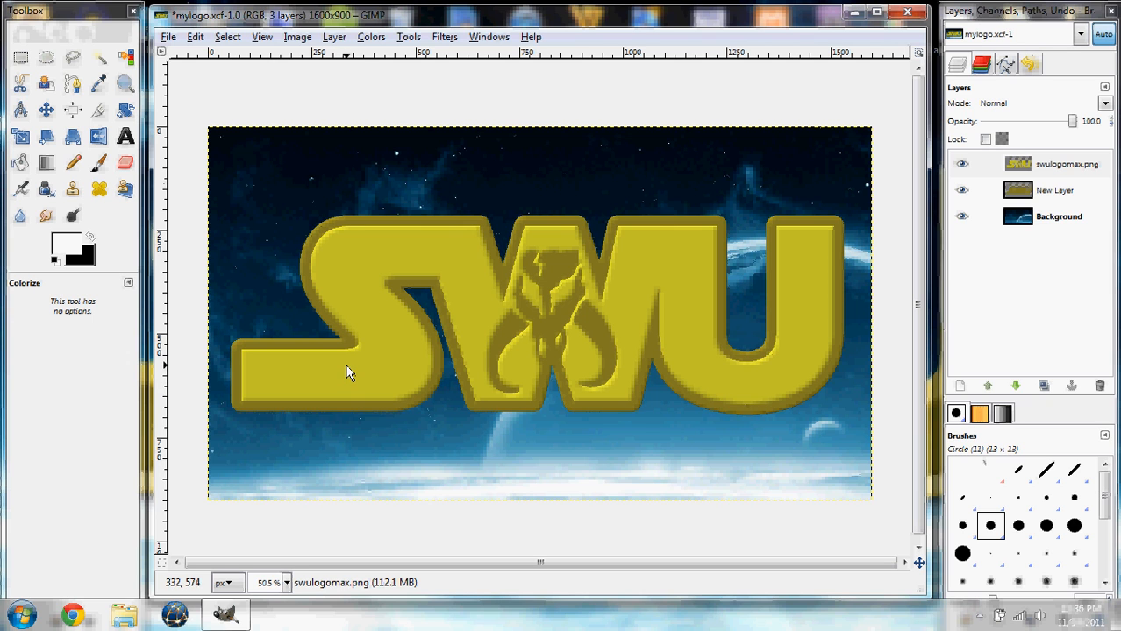
Load the alpha of the dark gold outline layer as a selection
{"action": "left_click", "coordinate": [1052, 195]}
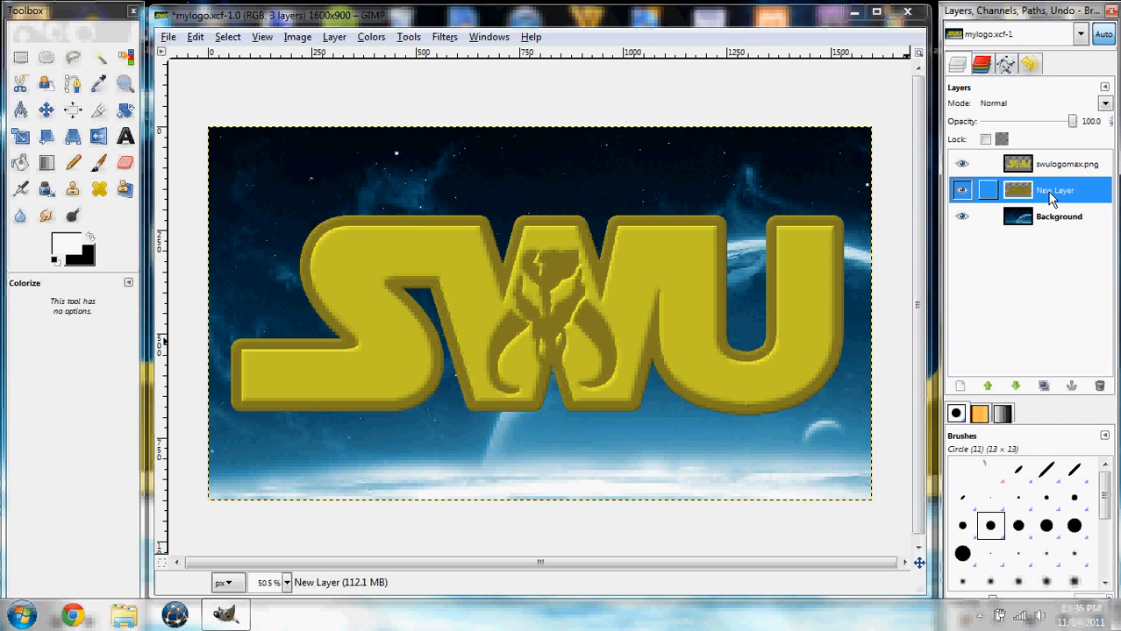
{"action": "right_click", "coordinate": [1051, 198]}
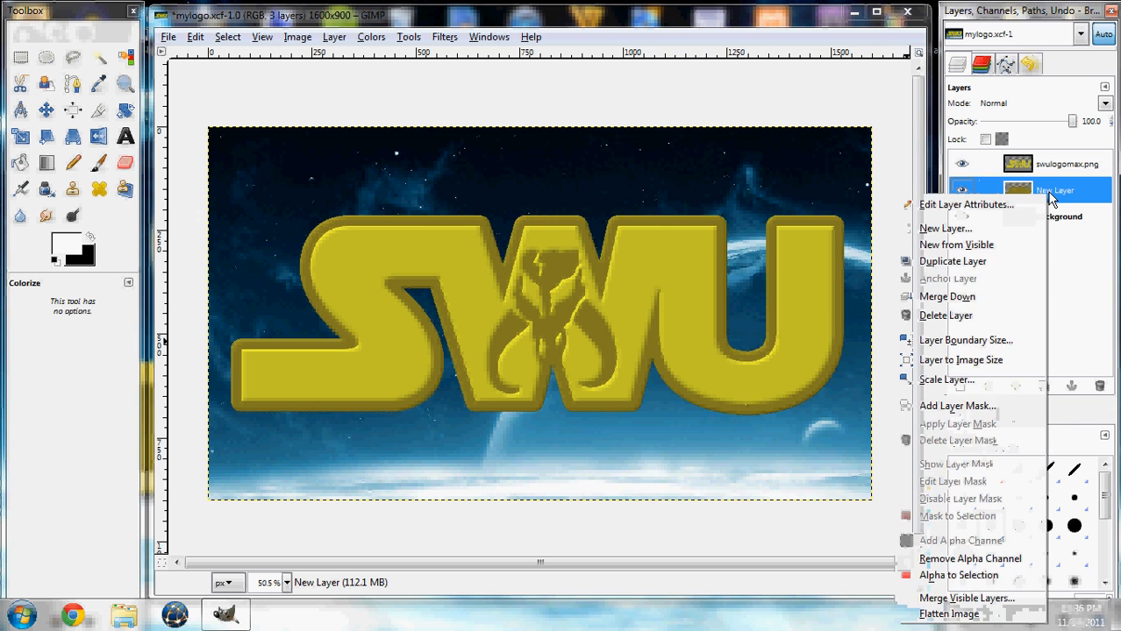
{"action": "left_click", "coordinate": [959, 575]}
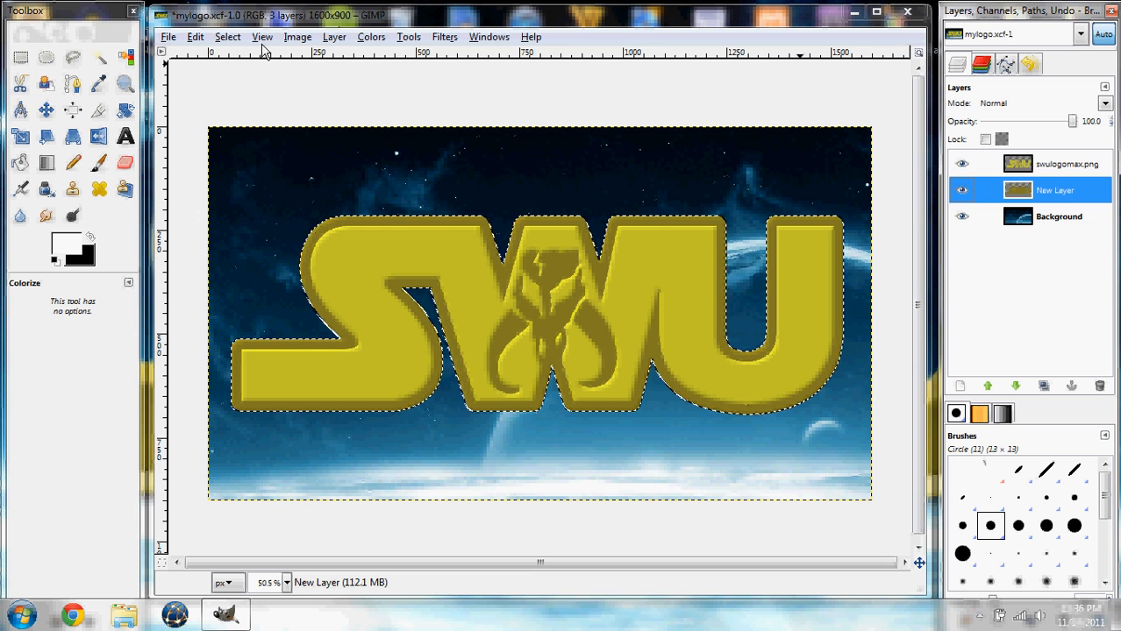
Add a transparent 1600 × 900 layer and move it above swulogomax.png, to the top of the layer stack
{"action": "left_click", "coordinate": [333, 37]}
{"action": "mouse_move", "coordinate": [297, 39]}
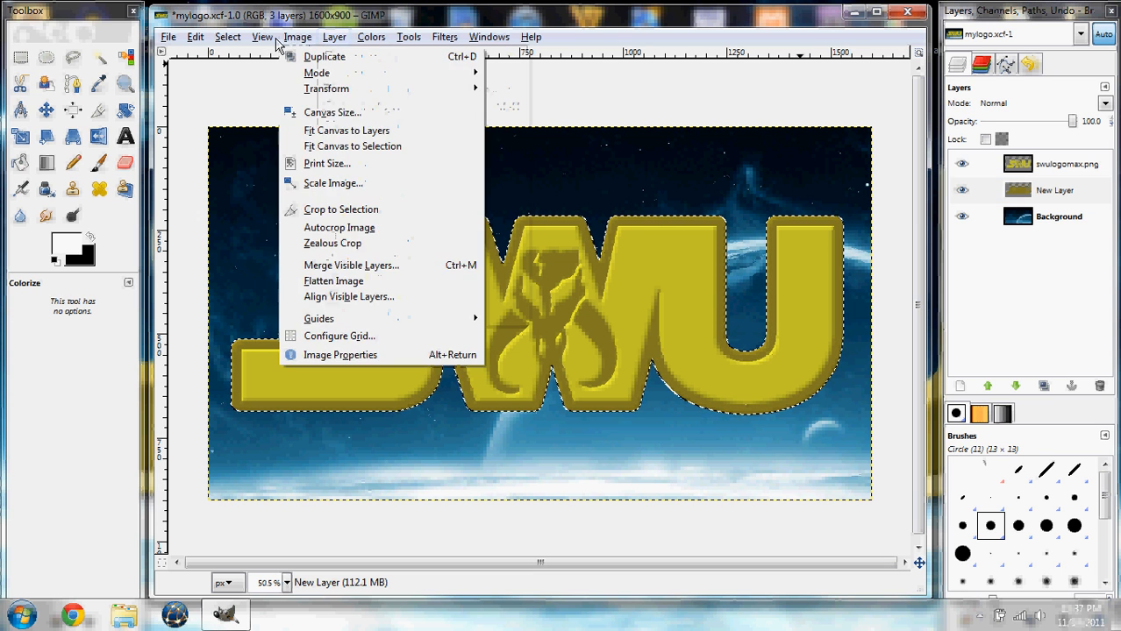
{"action": "mouse_move", "coordinate": [334, 37]}
{"action": "left_click", "coordinate": [339, 56]}
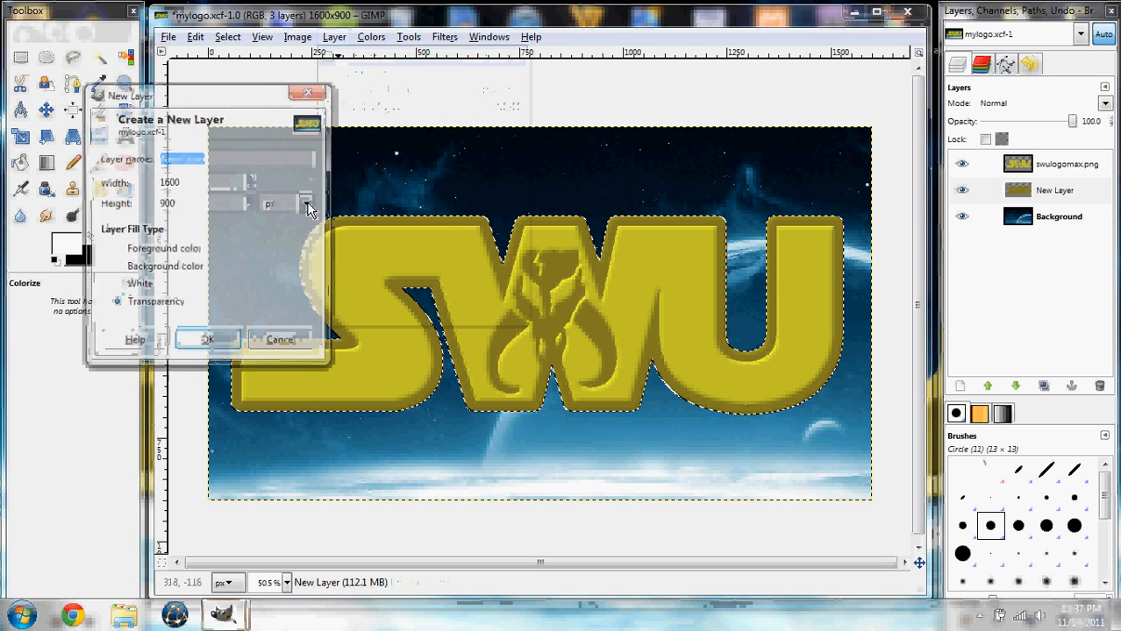
{"action": "left_click", "coordinate": [208, 343]}
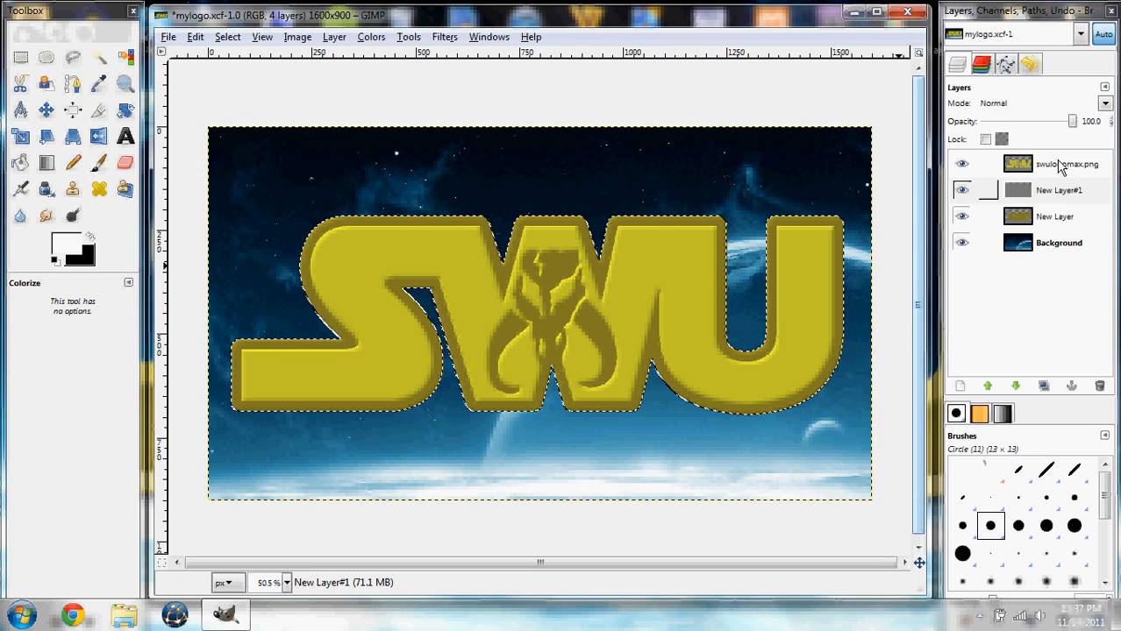
{"action": "left_click_drag", "start_coordinate": [1059, 191], "coordinate": [1043, 165]}
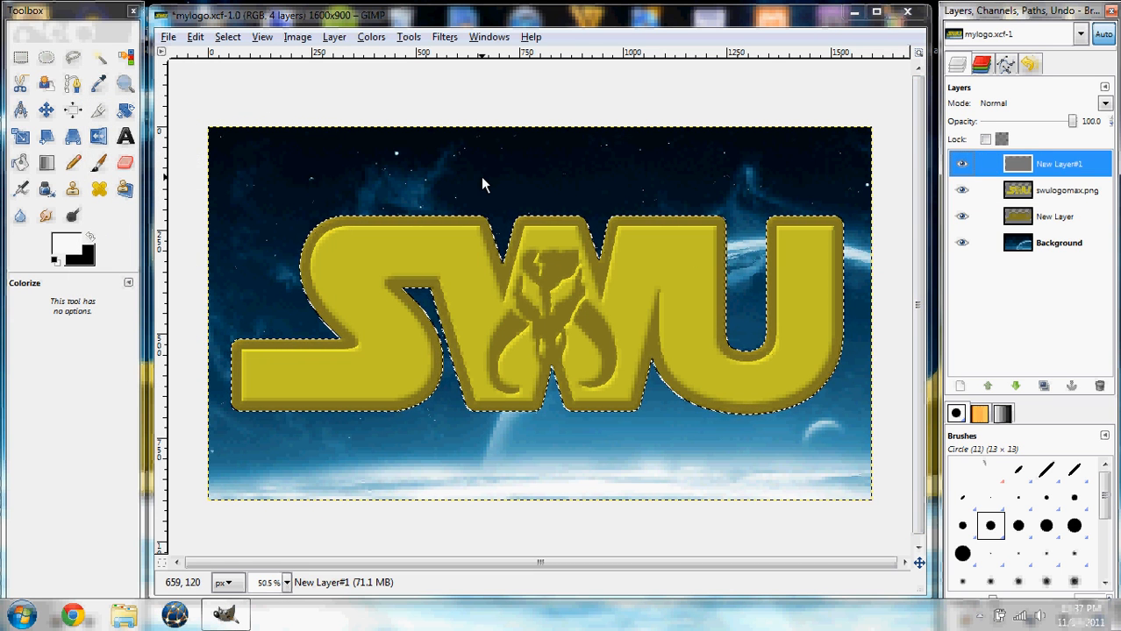
Intersect the logo selection with a wide ellipse so only the lower half of the letters is selected, with a curved upper edge
{"action": "left_click", "coordinate": [44, 59]}
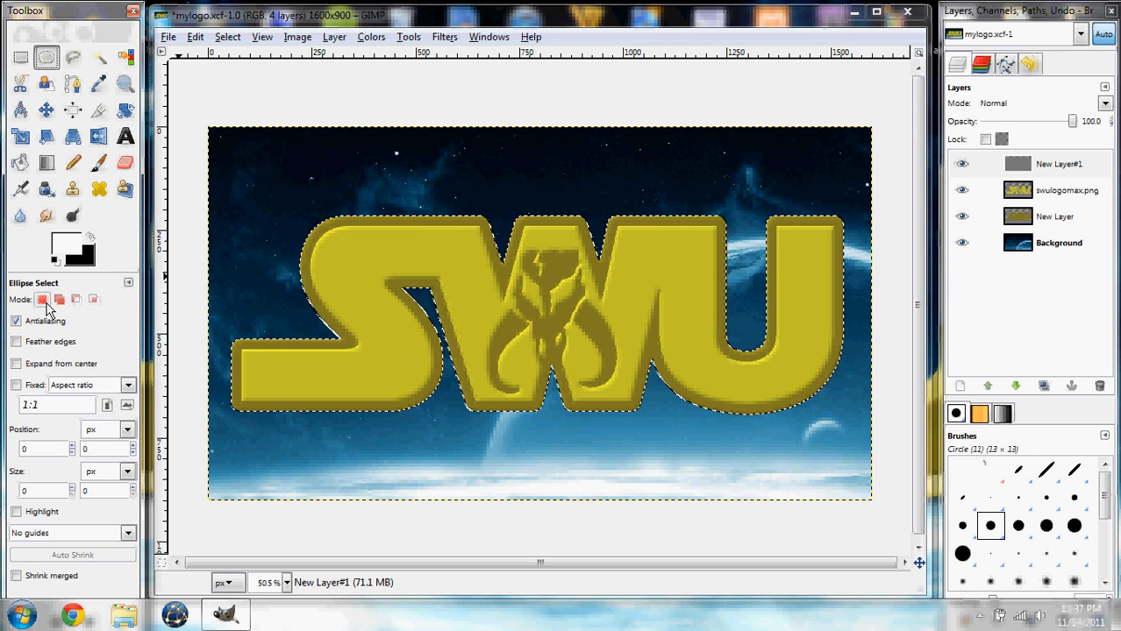
{"action": "left_click", "coordinate": [94, 301]}
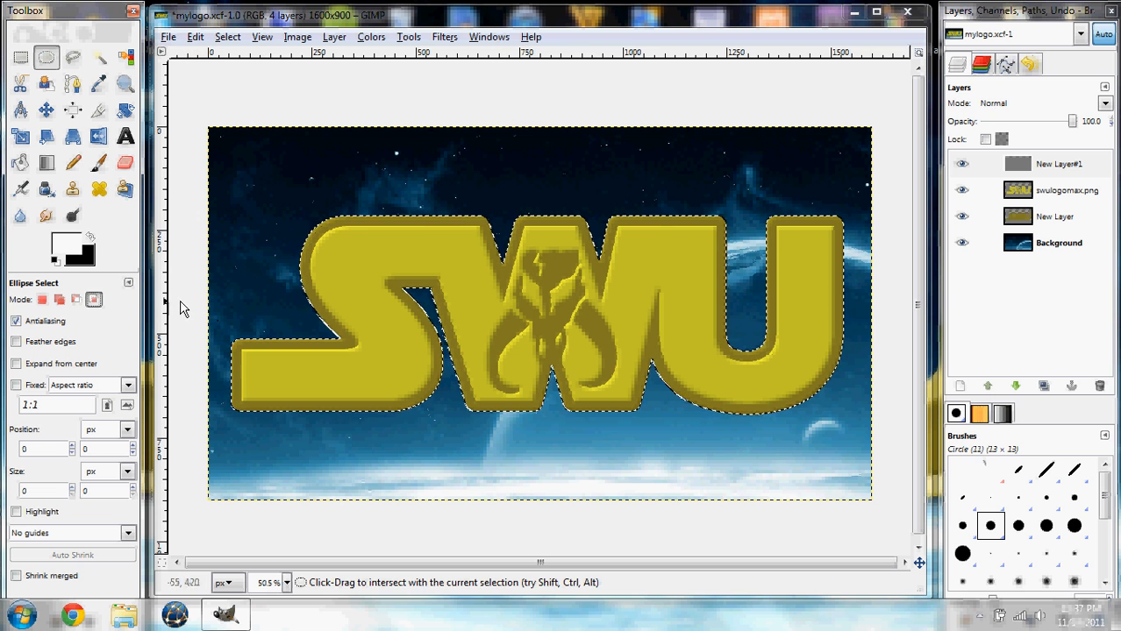
{"action": "left_click_drag", "start_coordinate": [173, 304], "coordinate": [910, 451]}
{"action": "key", "text": "Return"}
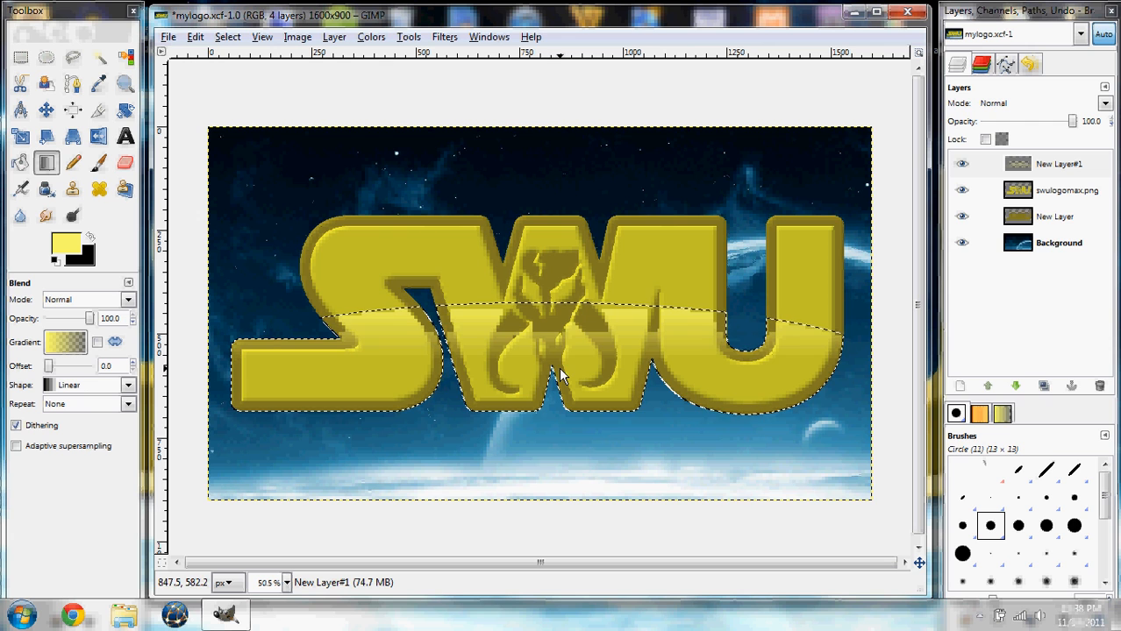
Undo the gradient and redraw it at 70 opacity as light yellow to transparent, downward across the selected lower half, and clear the selection
{"action": "key", "text": "ctrl+z"}
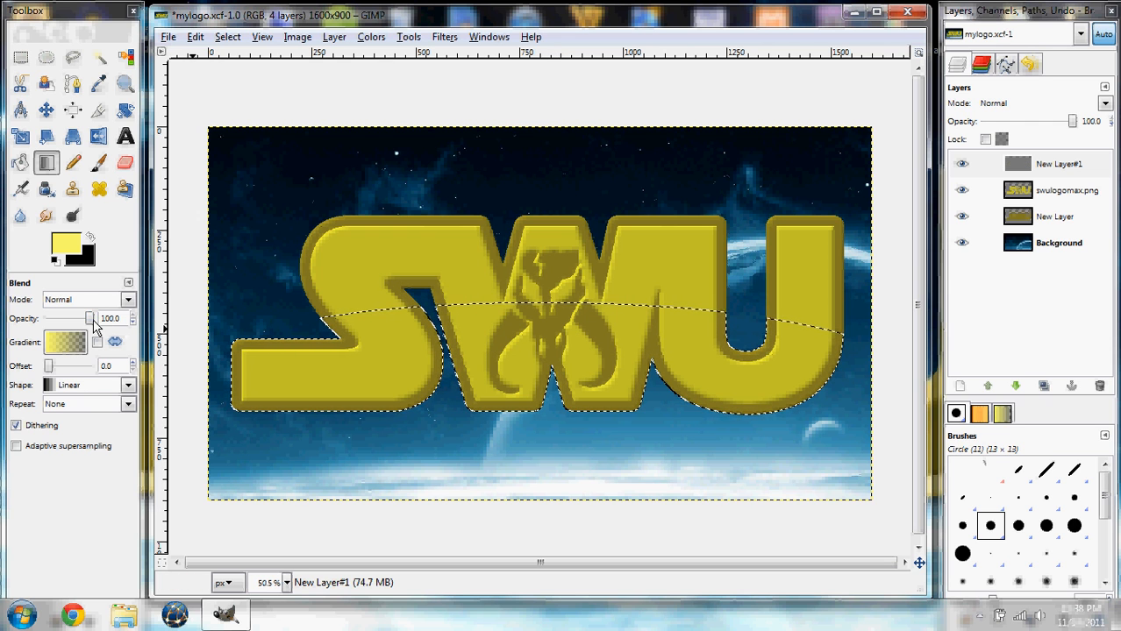
{"action": "left_click_drag", "start_coordinate": [89, 321], "coordinate": [77, 321]}
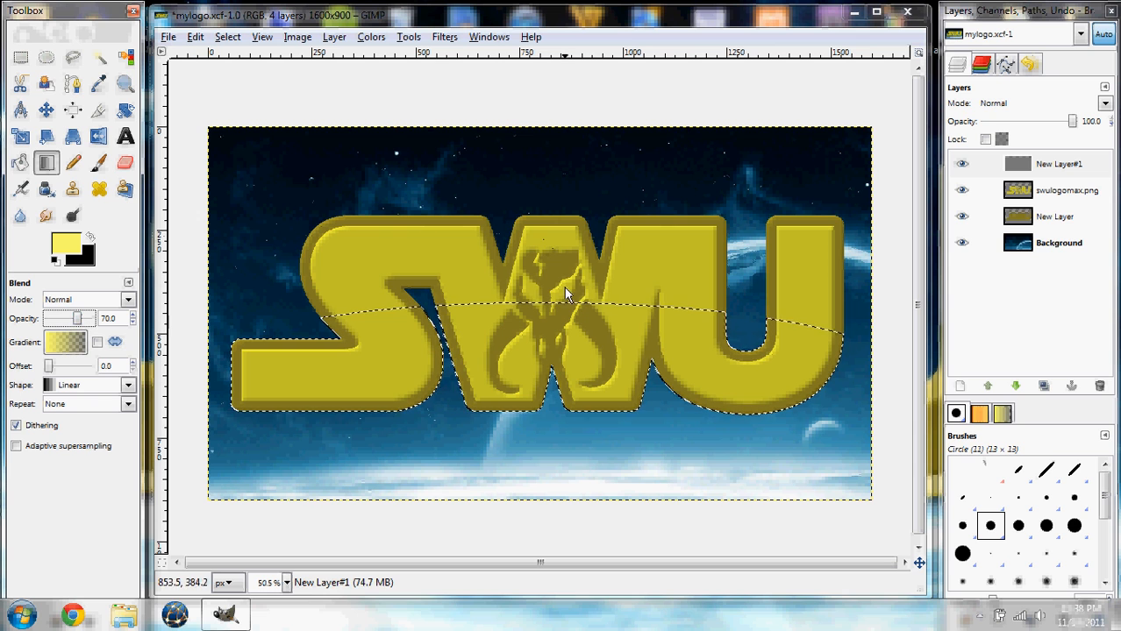
{"action": "left_click_drag", "start_coordinate": [562, 286], "coordinate": [565, 409]}
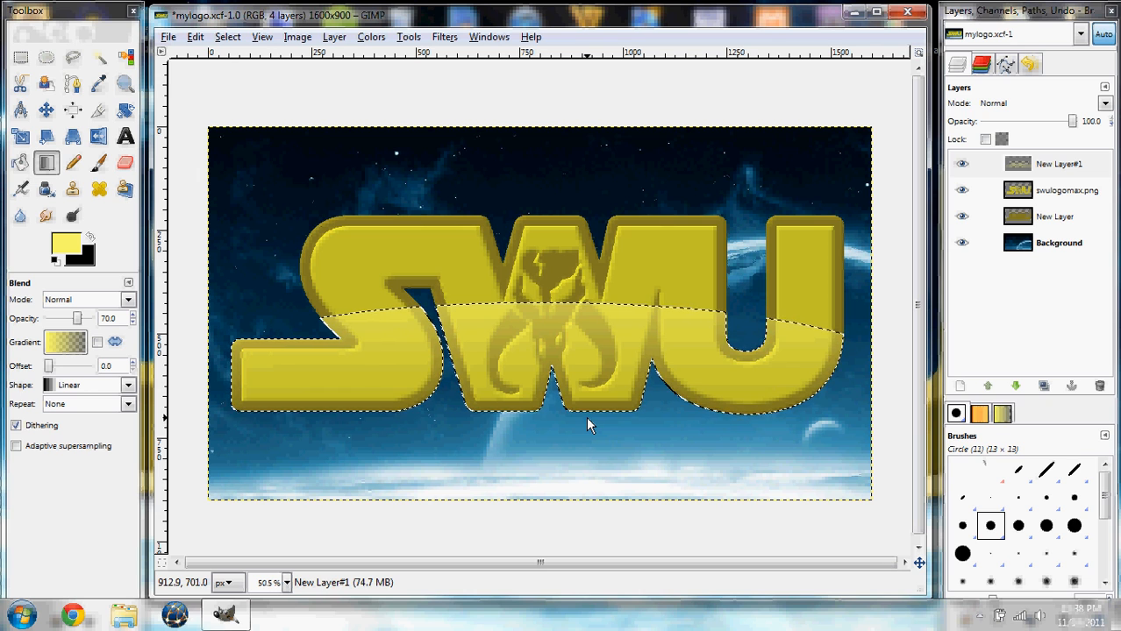
{"action": "key", "text": "ctrl+shift+a"}
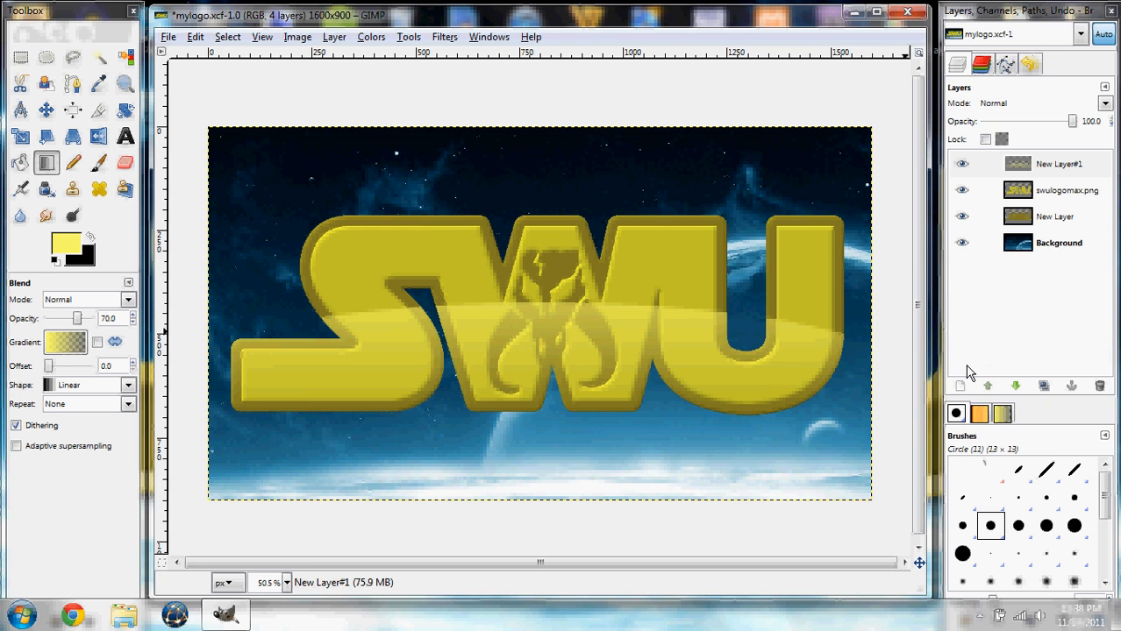
Add a black drop shadow to the dark gold outline layer with X and Y offsets of 8, blur radius 15 and opacity 80
{"action": "left_click", "coordinate": [1044, 195]}
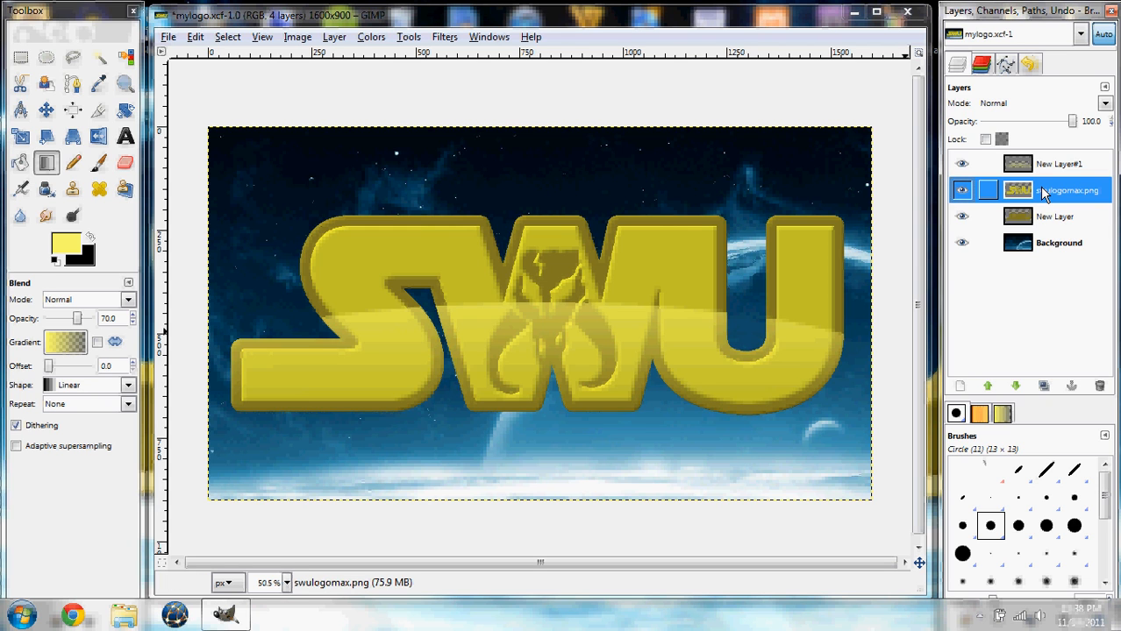
{"action": "left_click", "coordinate": [1041, 218]}
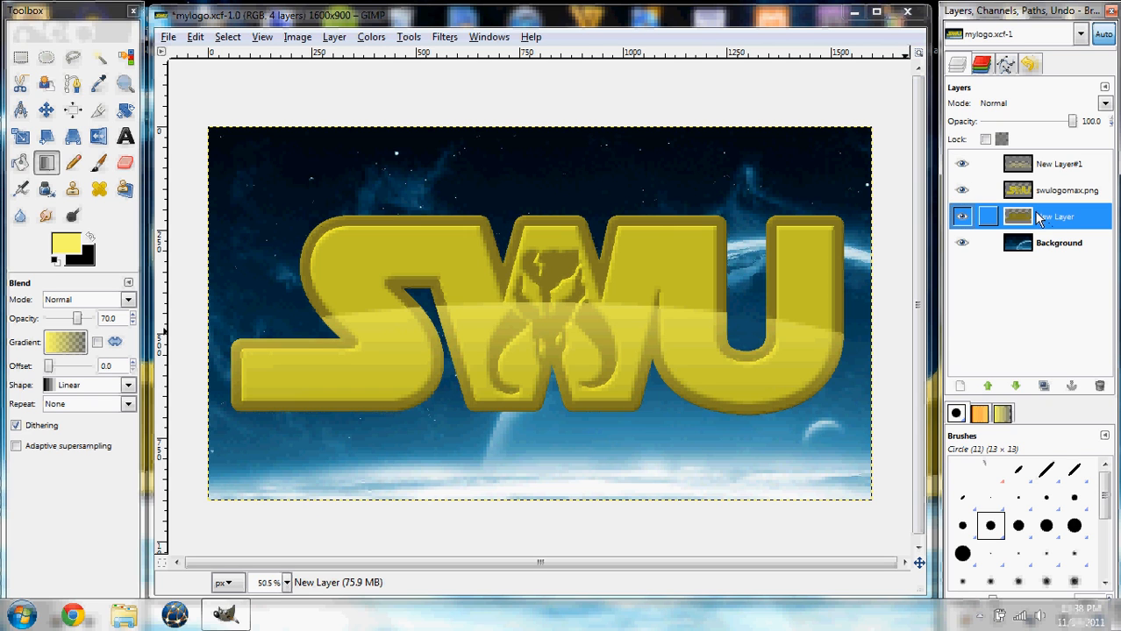
{"action": "left_click", "coordinate": [409, 37]}
{"action": "mouse_move", "coordinate": [453, 44]}
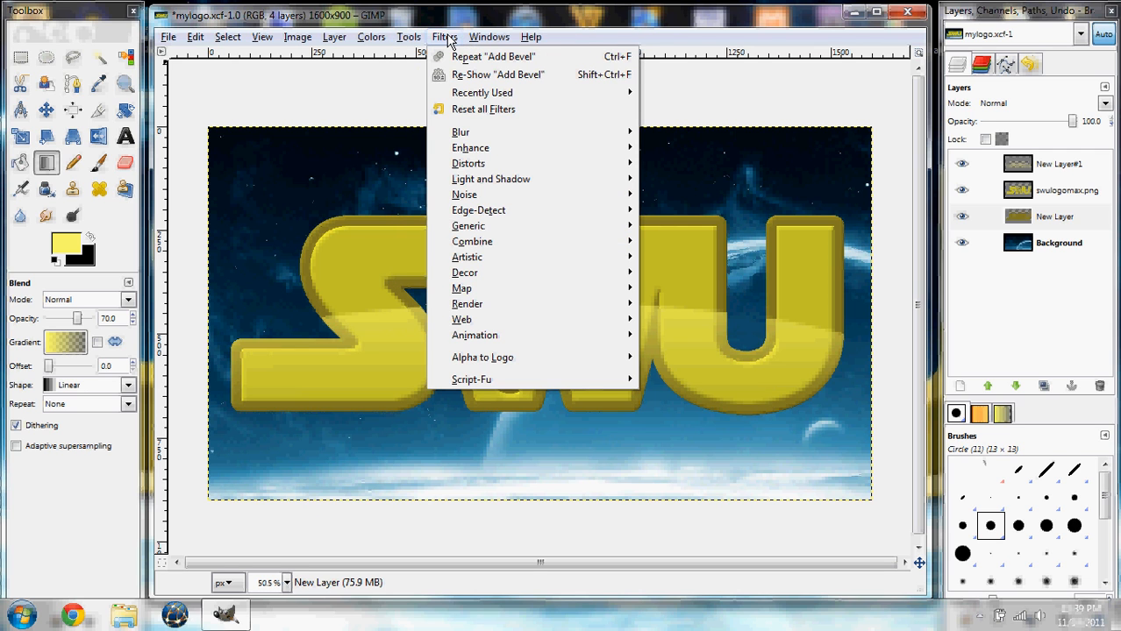
{"action": "mouse_move", "coordinate": [571, 185]}
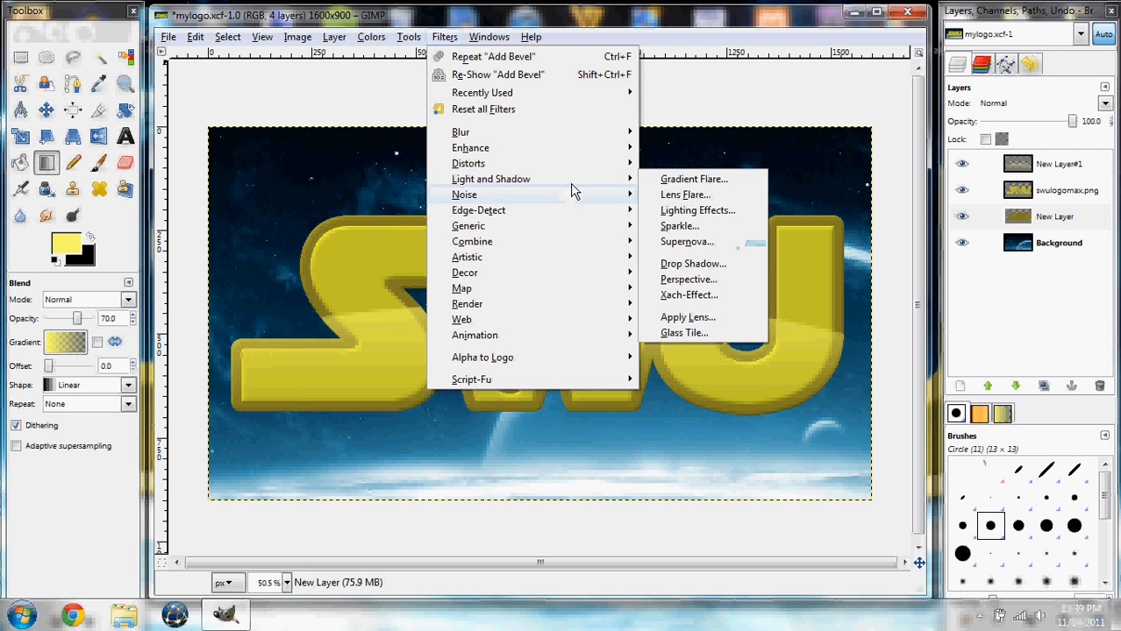
{"action": "left_click", "coordinate": [697, 264]}
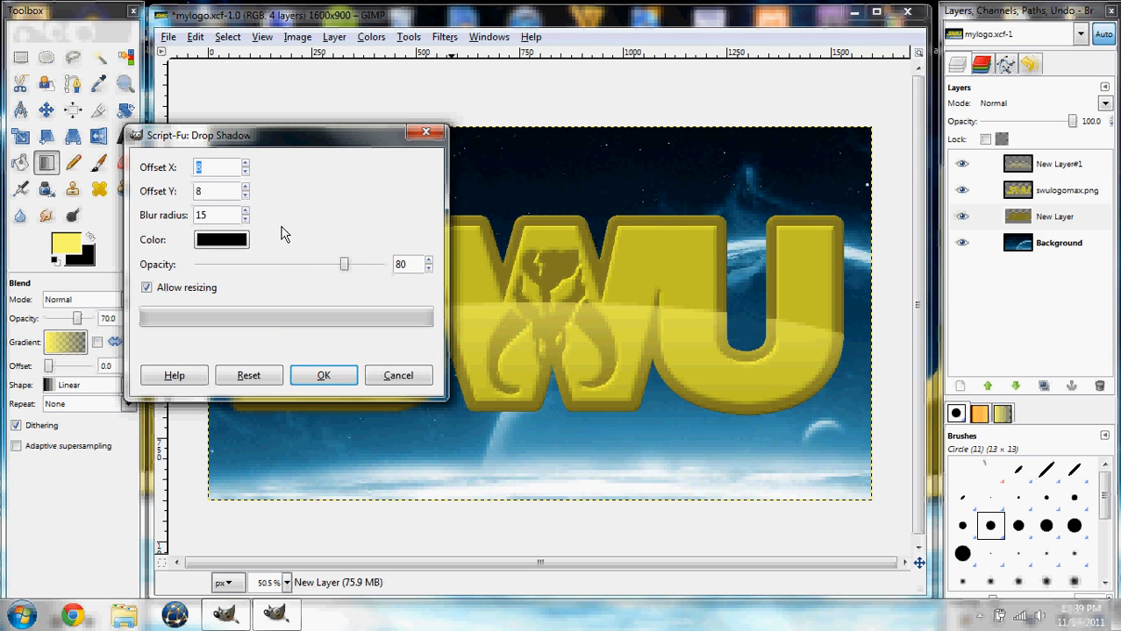
{"action": "left_click", "coordinate": [326, 376]}
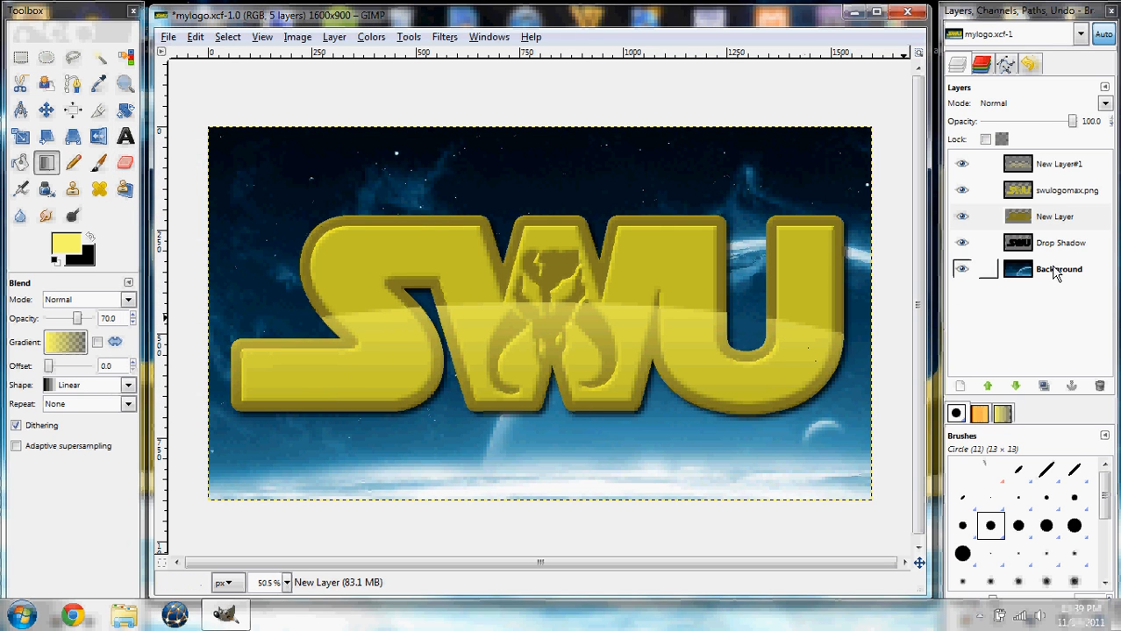
Lower the Drop Shadow layer's opacity to about 55, and make Background the active layer
{"action": "left_click", "coordinate": [1040, 241]}
{"action": "left_click_drag", "start_coordinate": [1072, 122], "coordinate": [1054, 123]}
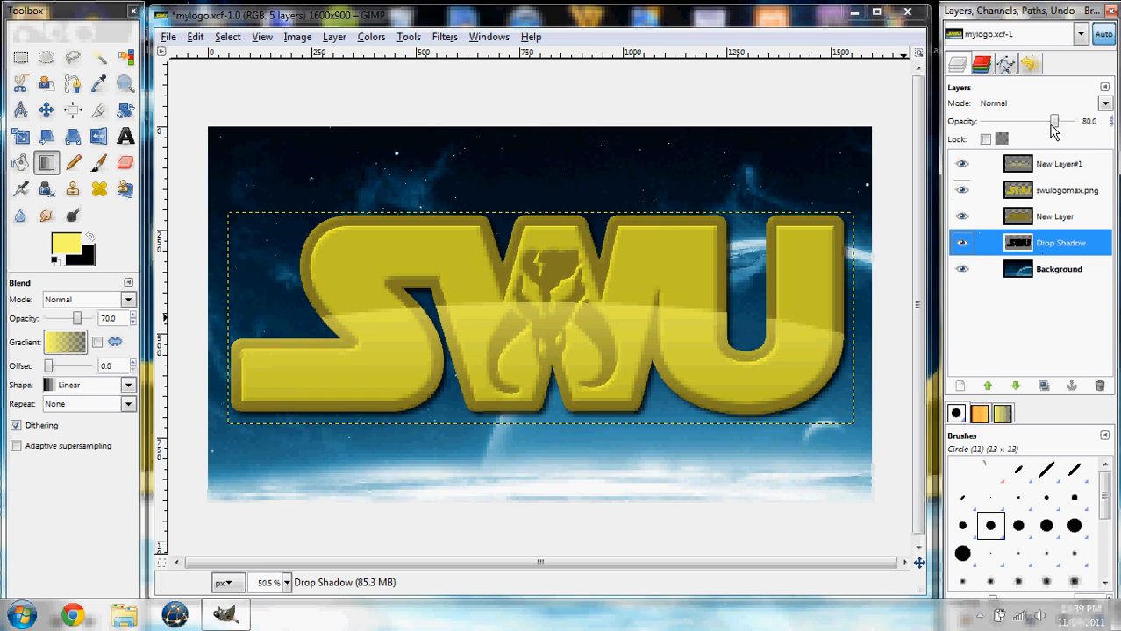
{"action": "left_click", "coordinate": [1054, 122]}
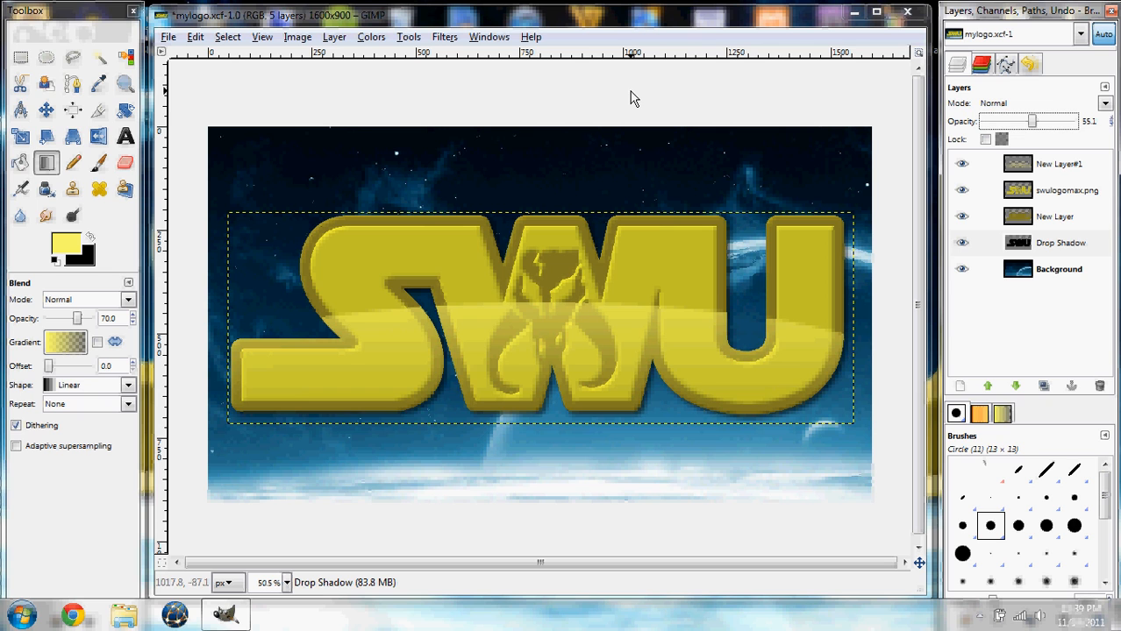
{"action": "left_click", "coordinate": [1086, 267]}
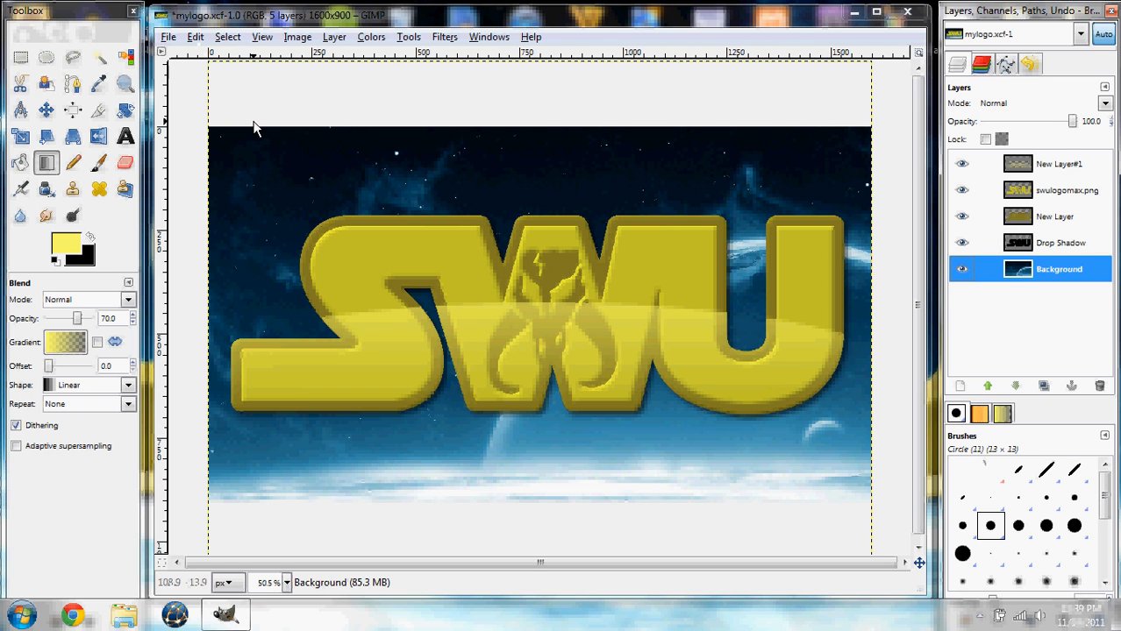
Save the layered project, and export a copy to the Desktop as mylogo.png with the visible layers merged
{"action": "key", "text": "ctrl+s"}
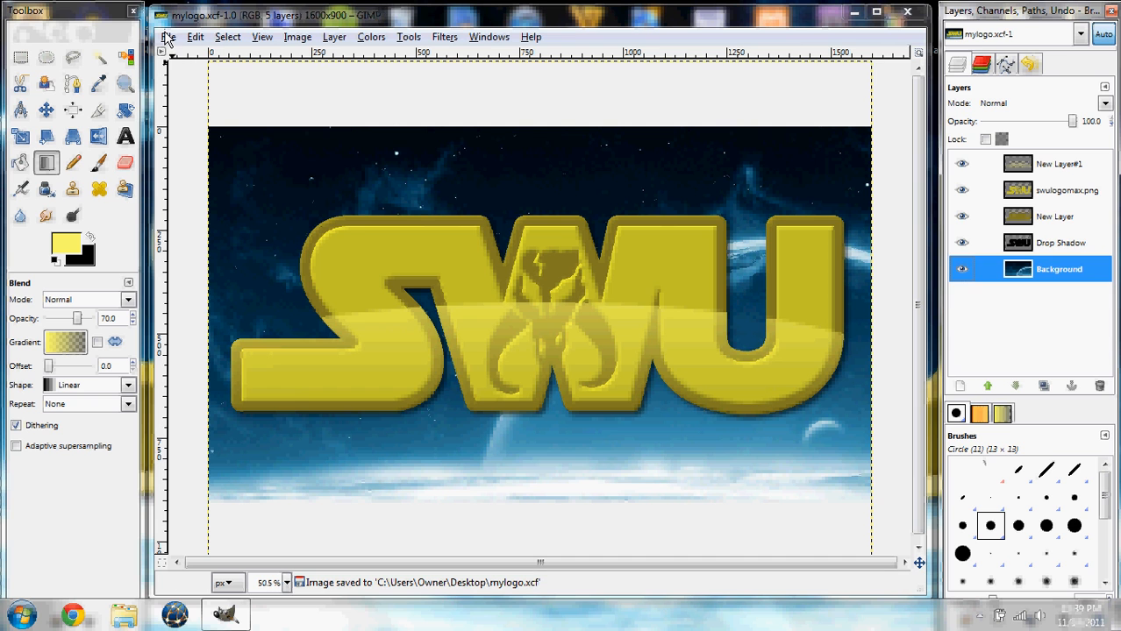
{"action": "left_click", "coordinate": [167, 37]}
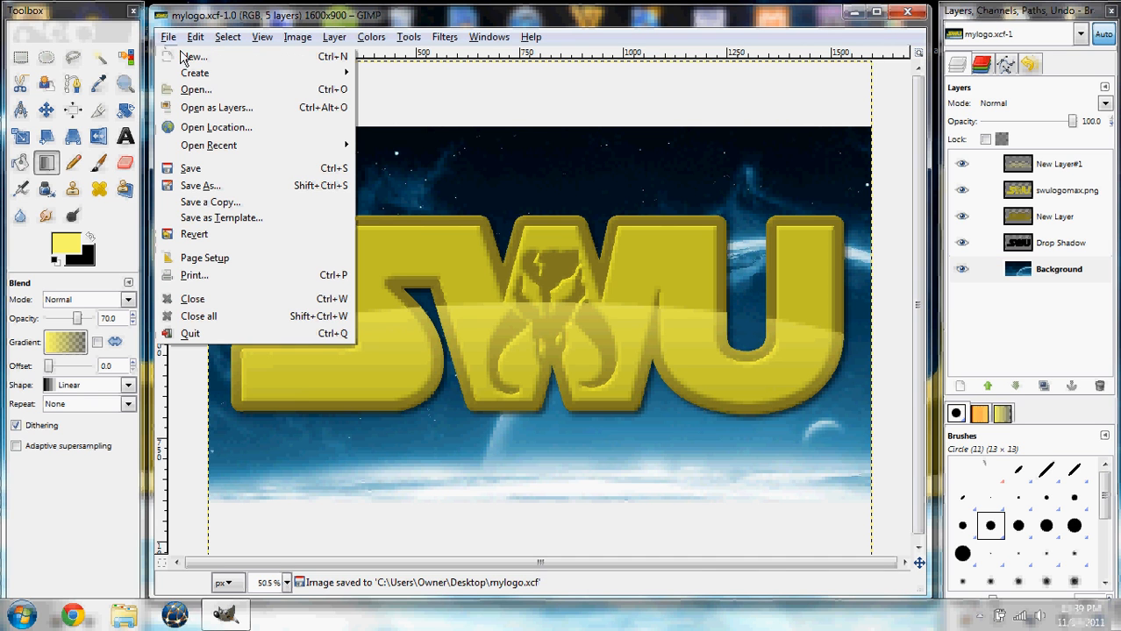
{"action": "left_click", "coordinate": [199, 185]}
{"action": "left_click", "coordinate": [305, 153]}
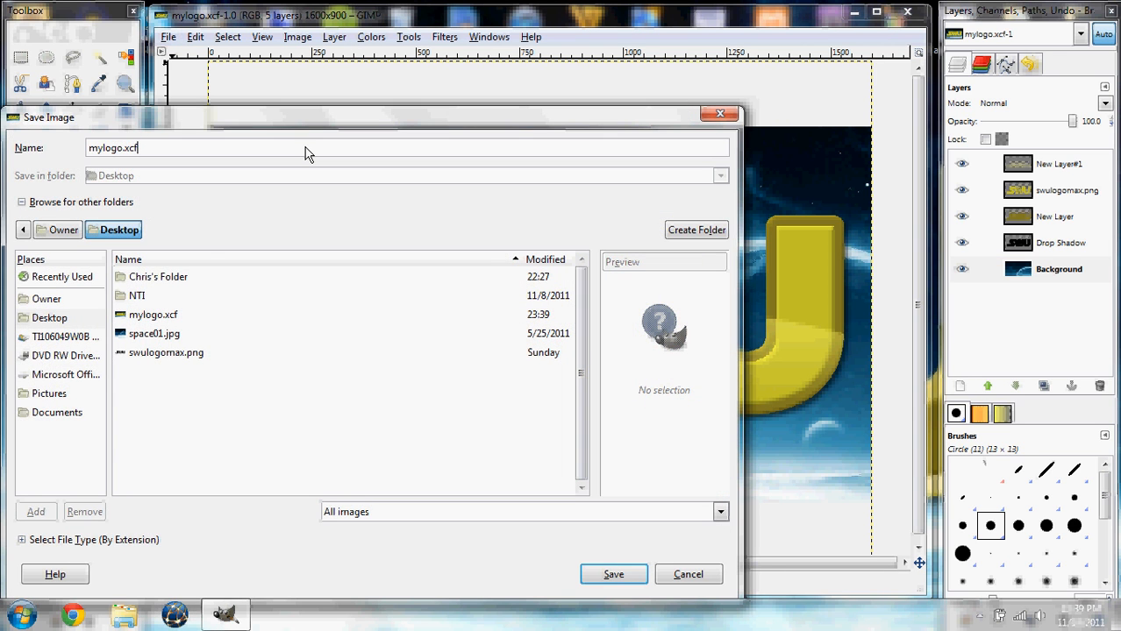
{"action": "key", "text": "BackSpace"}
{"action": "type", "text": "g"}
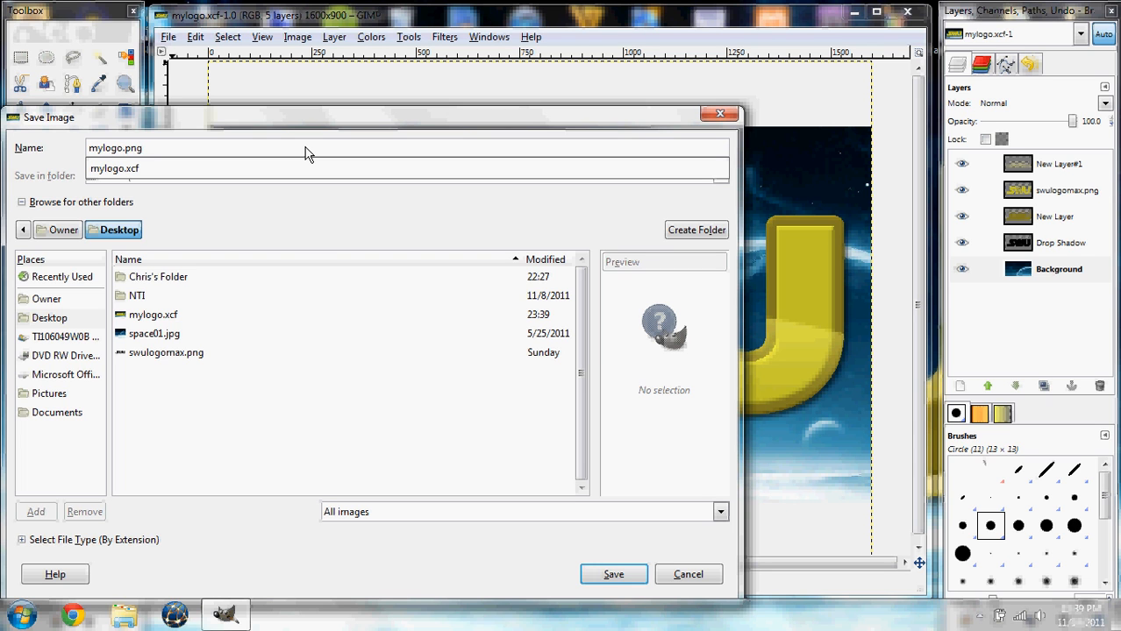
{"action": "key", "text": "Return"}
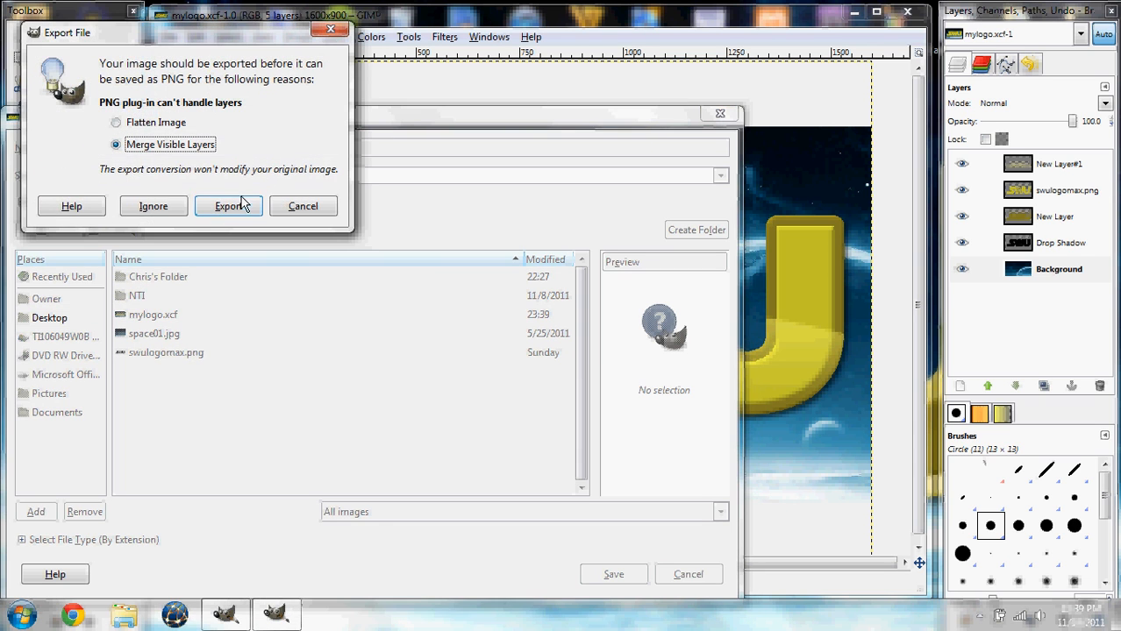
{"action": "left_click", "coordinate": [231, 204]}
{"action": "left_click", "coordinate": [166, 238]}
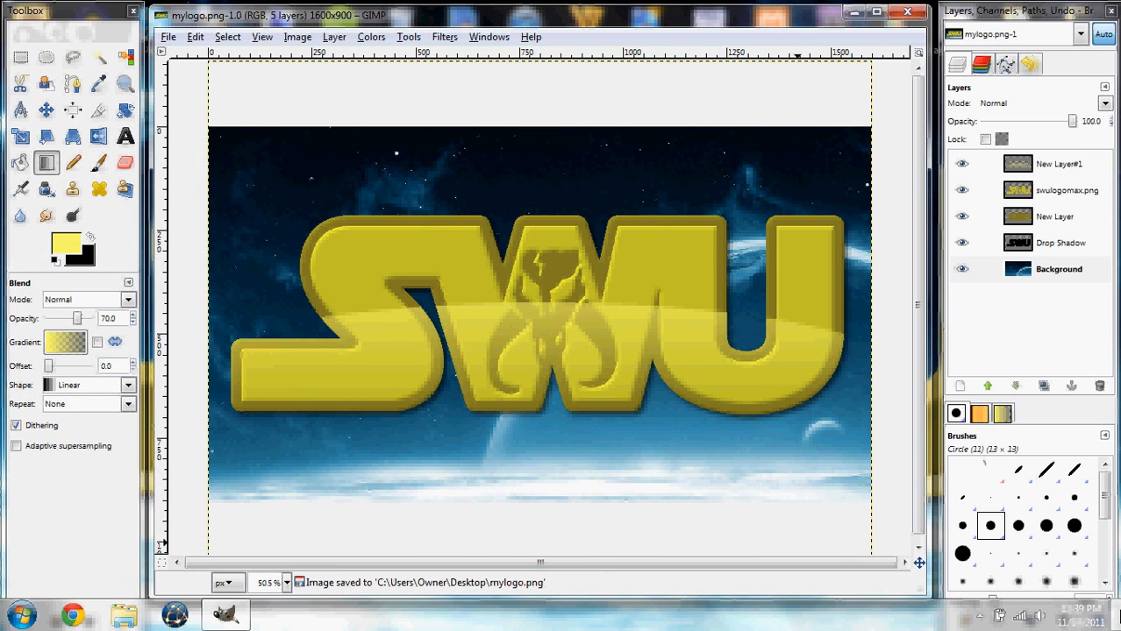
Switch to the desktop and open mylogo.png in Windows Photo Viewer to examine the exported wallpaper
{"action": "left_click", "coordinate": [1116, 616]}
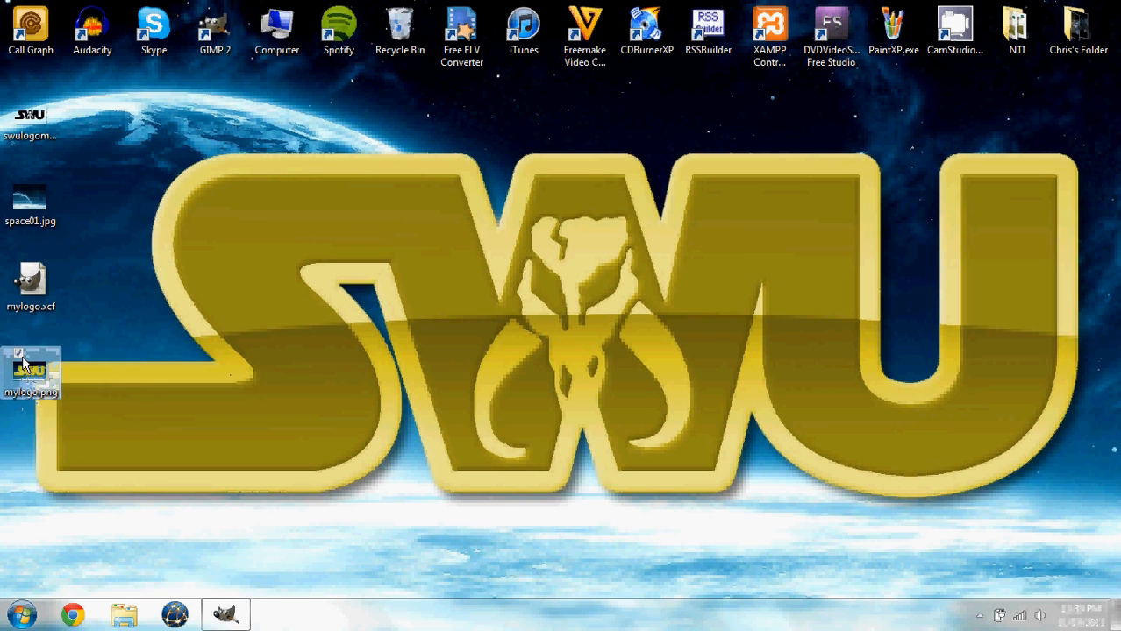
{"action": "double_click", "coordinate": [24, 363]}
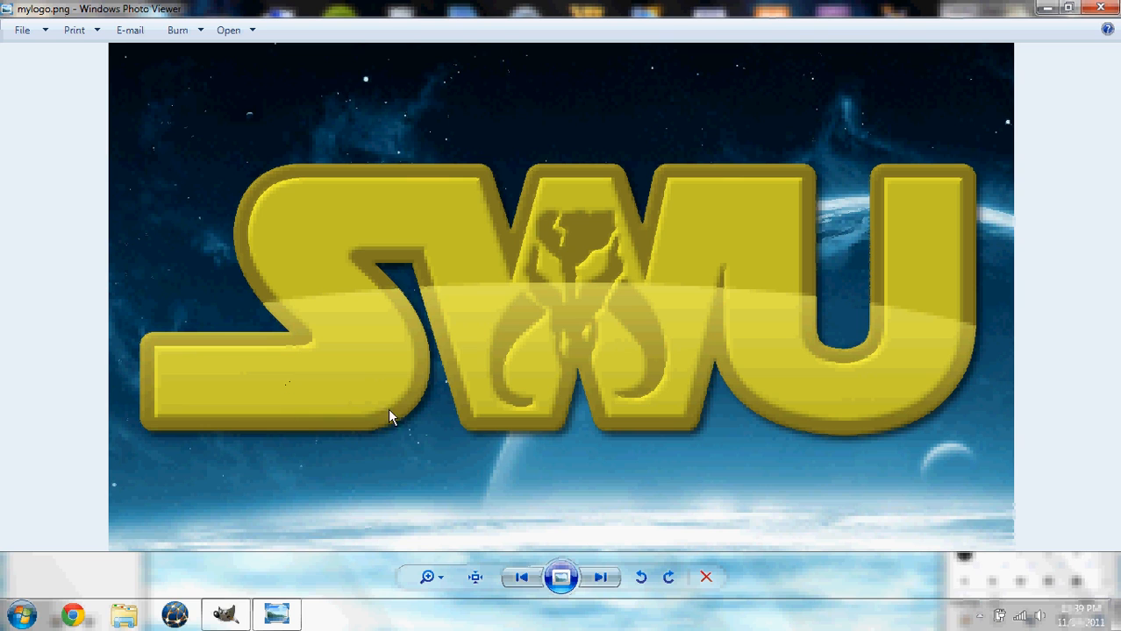